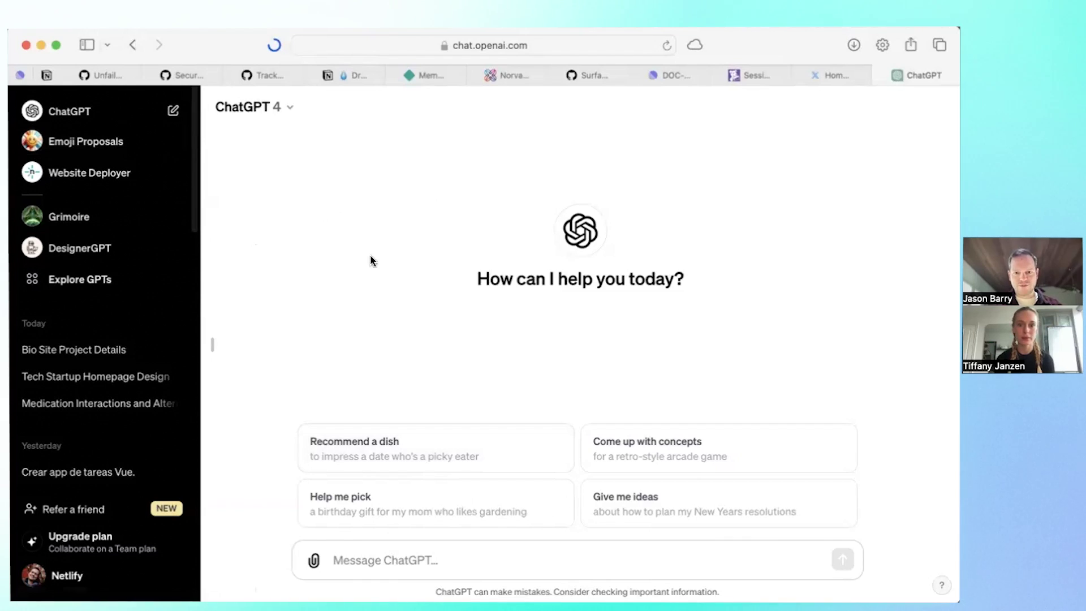
Find the netlify.com Website Deployer GPT by searching 'netlify' and ask it for a Dad Jokes website
{"action": "left_click", "coordinate": [51, 287]}
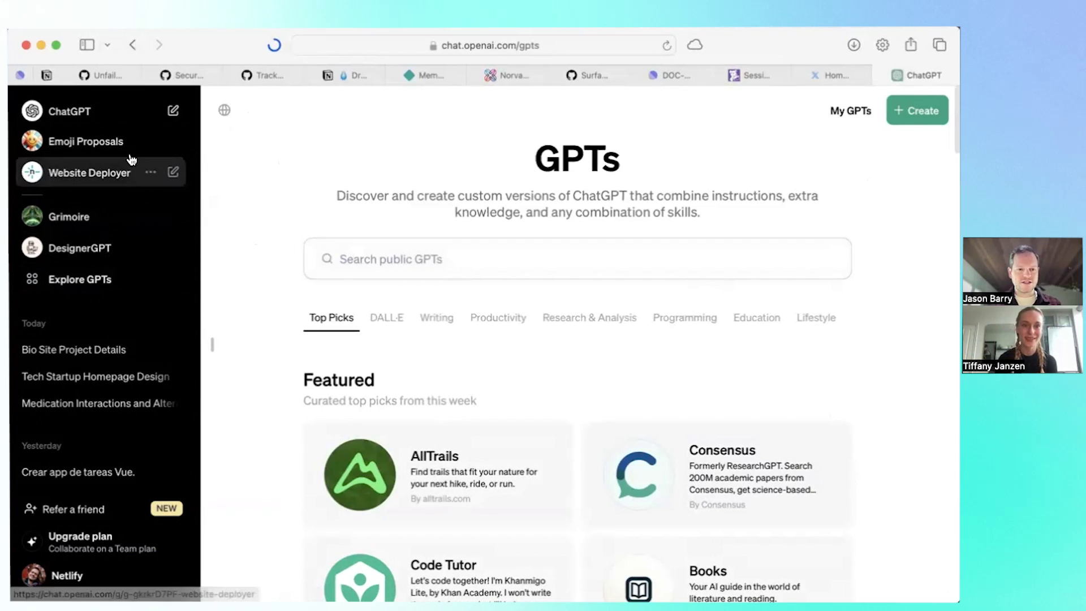
{"action": "scroll", "coordinate": [506, 314], "scroll_direction": "down", "scroll_amount": 10}
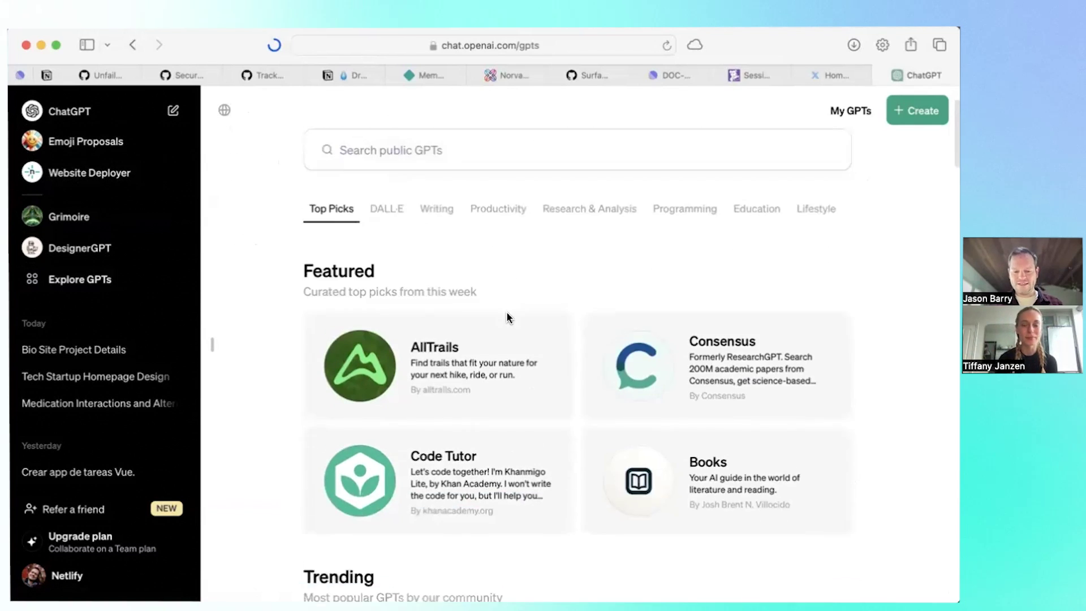
{"action": "scroll", "coordinate": [437, 270], "scroll_direction": "up", "scroll_amount": 10}
{"action": "left_click", "coordinate": [436, 271]}
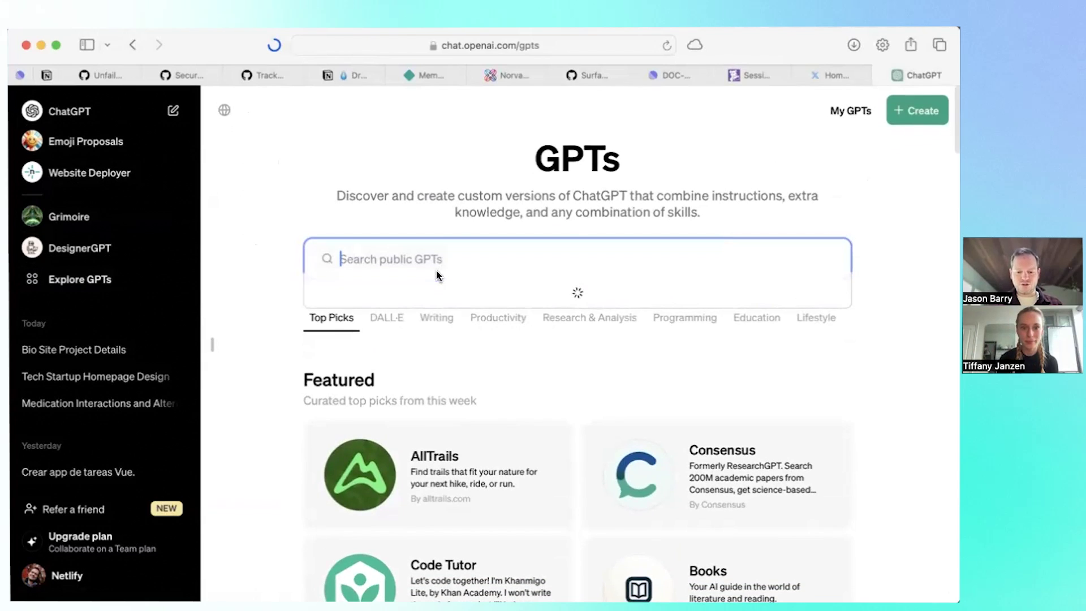
{"action": "type", "text": "netlify"}
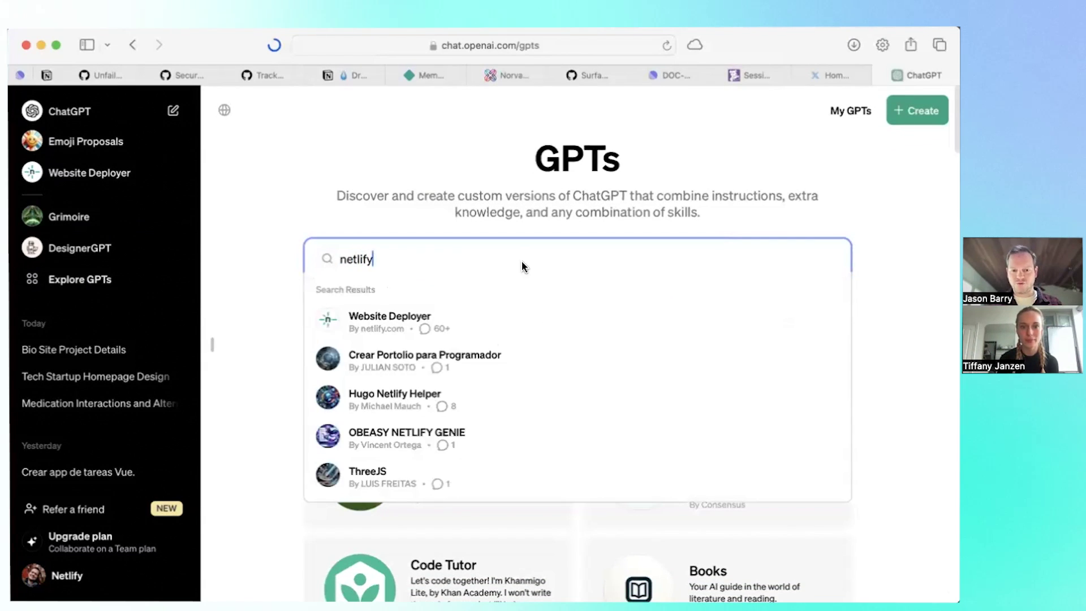
{"action": "left_click", "coordinate": [504, 328]}
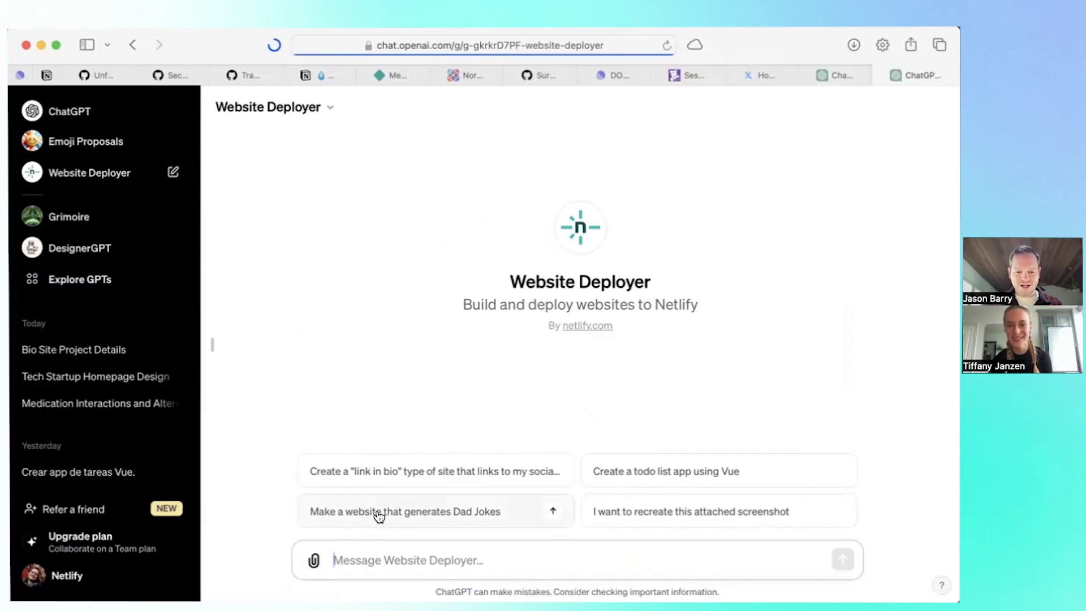
{"action": "left_click", "coordinate": [487, 512]}
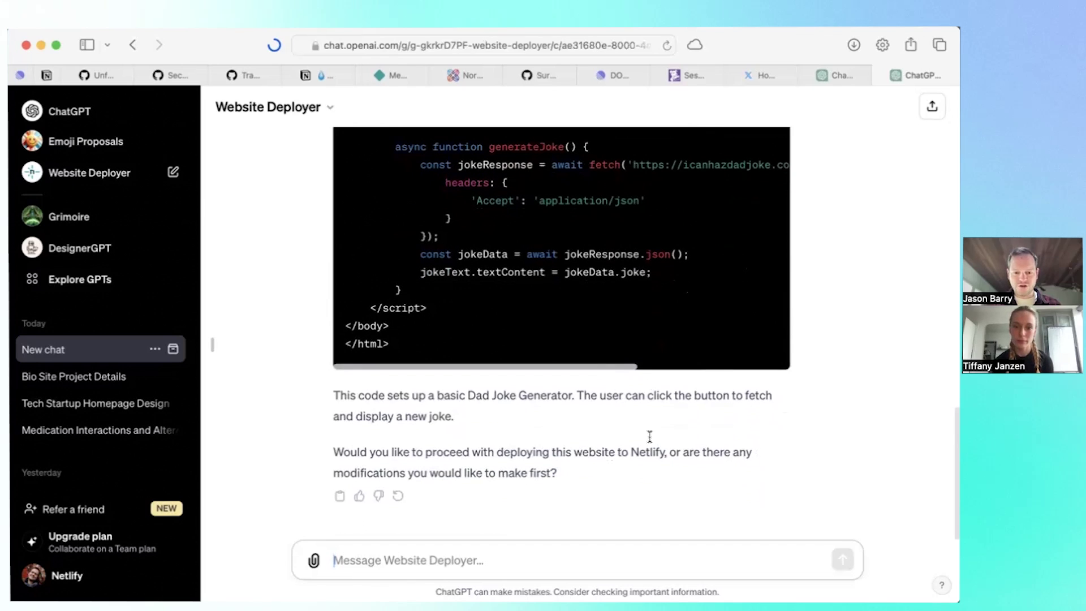
Scroll through Website Deployer's generated Dad Joke Generator HTML code
{"action": "scroll", "coordinate": [571, 440], "scroll_direction": "up", "scroll_amount": 10}
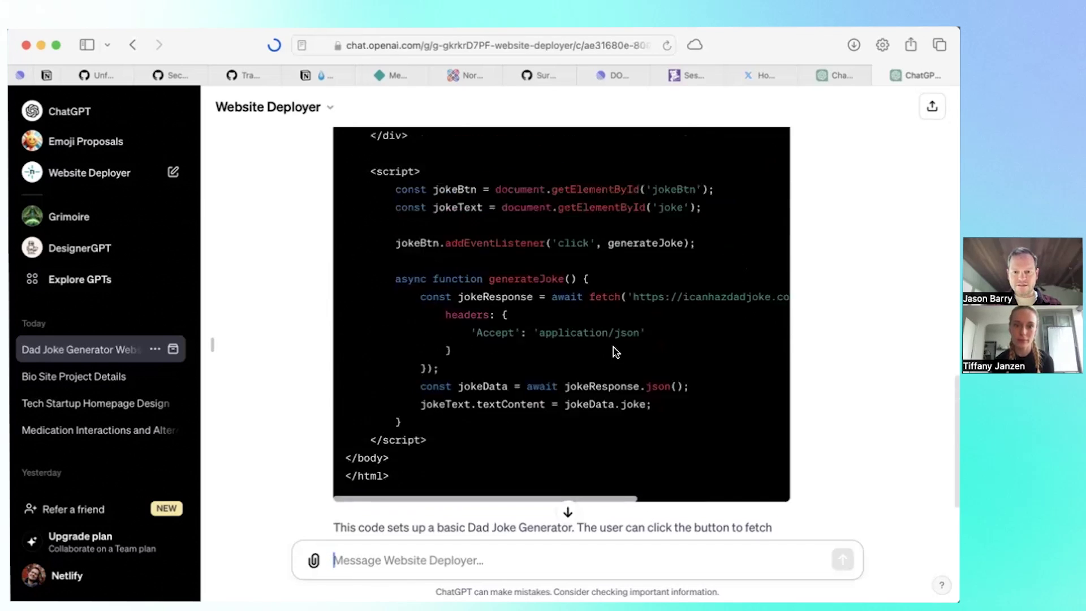
{"action": "scroll", "coordinate": [616, 351], "scroll_direction": "down", "scroll_amount": 10}
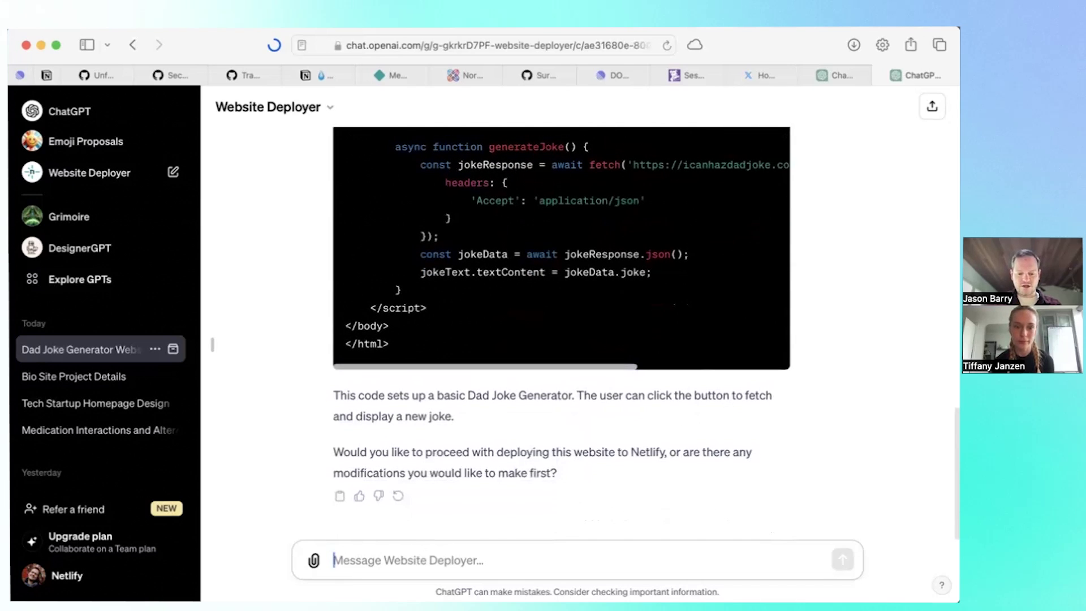
Reply 'go for it', allow access to app.netlify.com, and open the deployed site's claim link
{"action": "type", "text": "go for it!"}
{"action": "key", "text": "Return"}
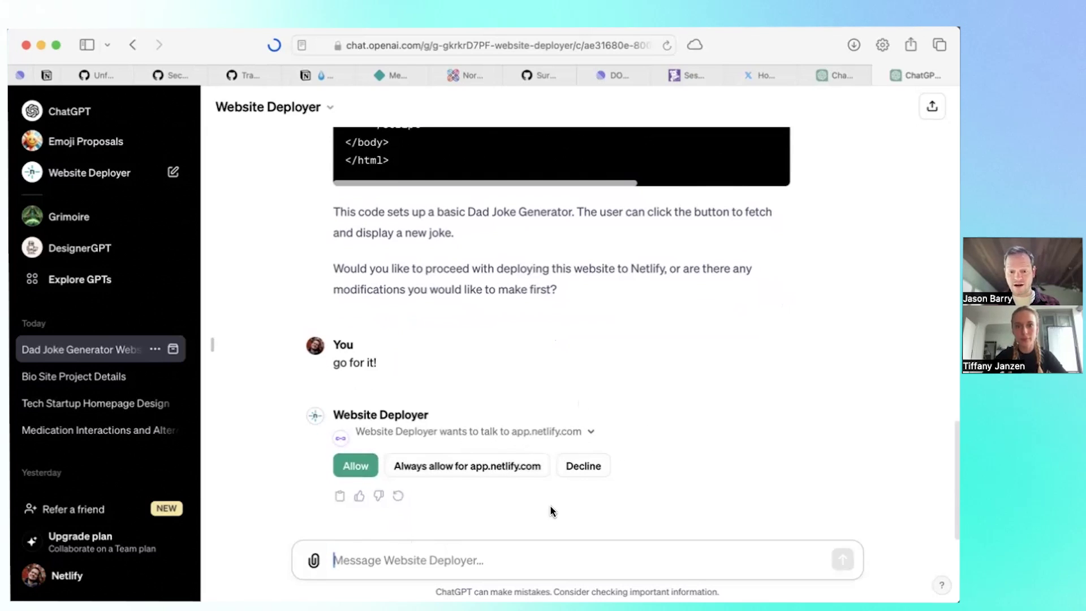
{"action": "left_click", "coordinate": [474, 467]}
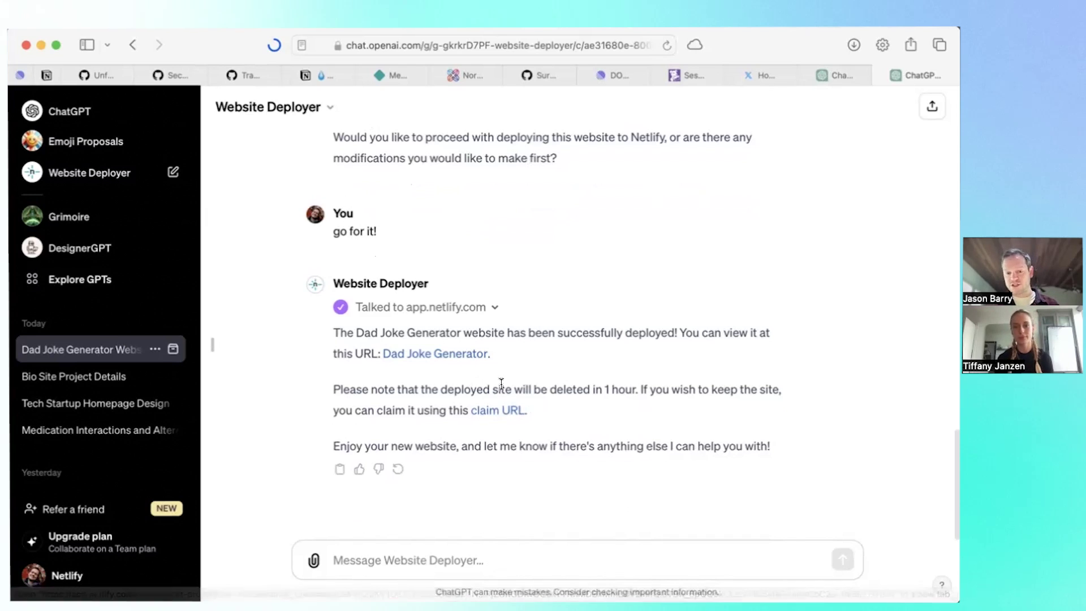
{"action": "left_click", "coordinate": [495, 411]}
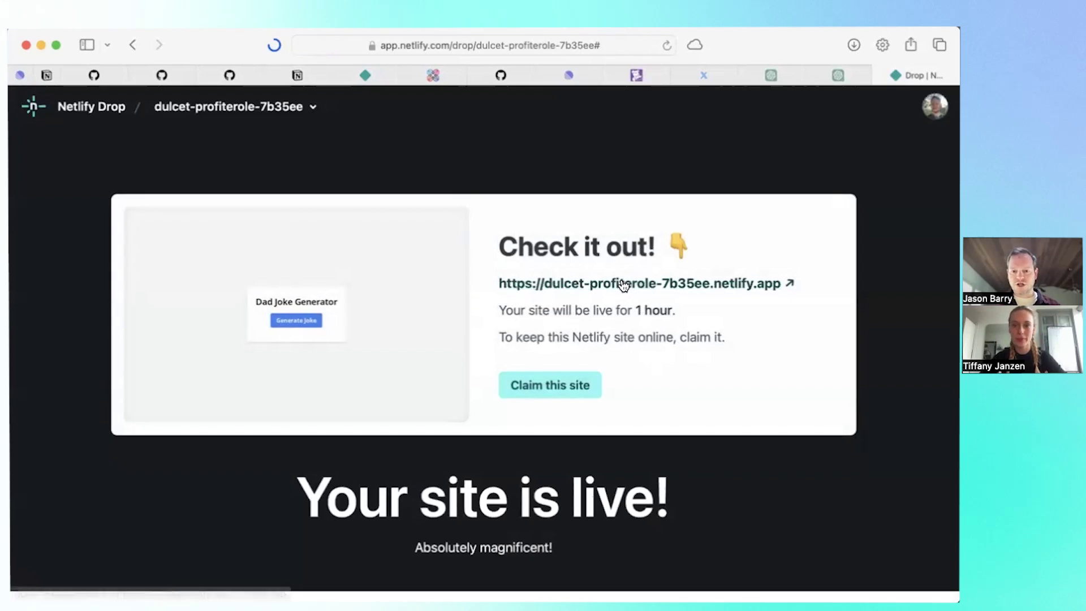
Open the live dulcet-profiterole-7b35ee.netlify.app site in its own tab
{"action": "left_click", "coordinate": [564, 282], "text": "super"}
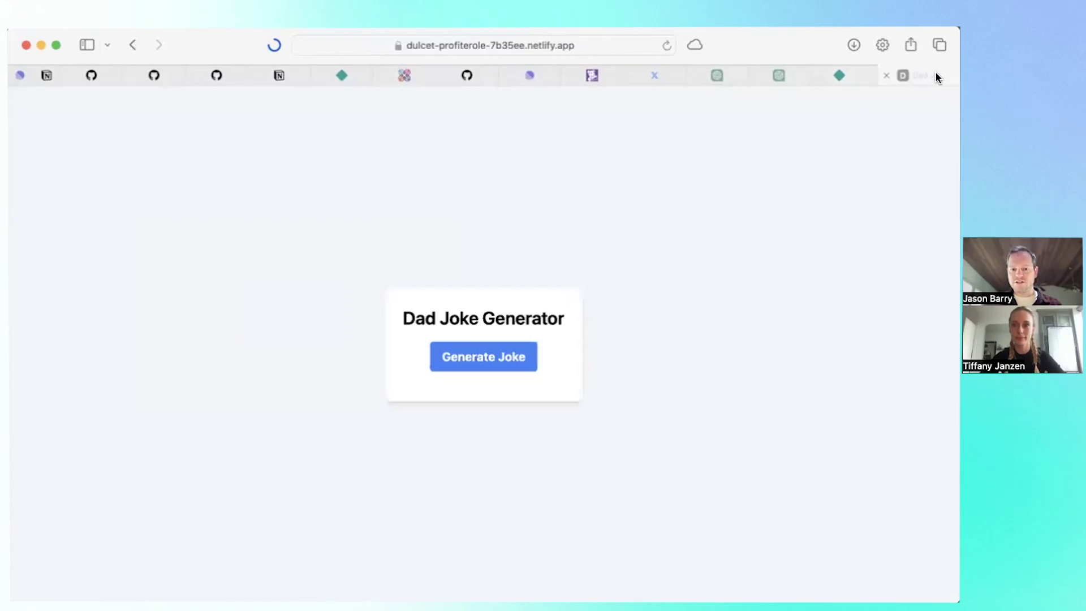
{"action": "left_click", "coordinate": [934, 75]}
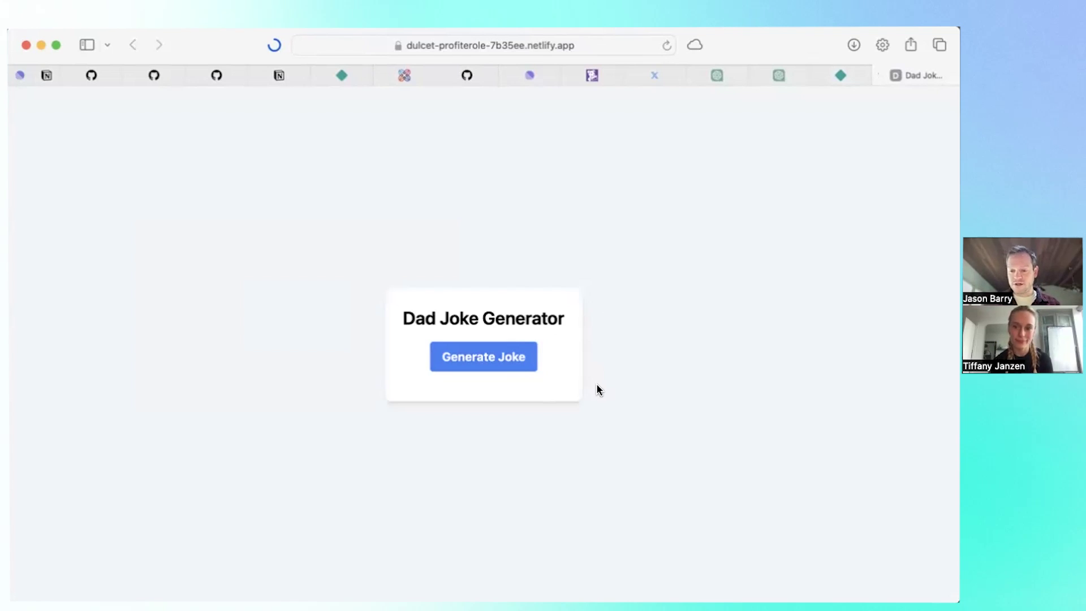
Generate two dad jokes on the live site, then select its full web address
{"action": "left_click", "coordinate": [456, 364]}
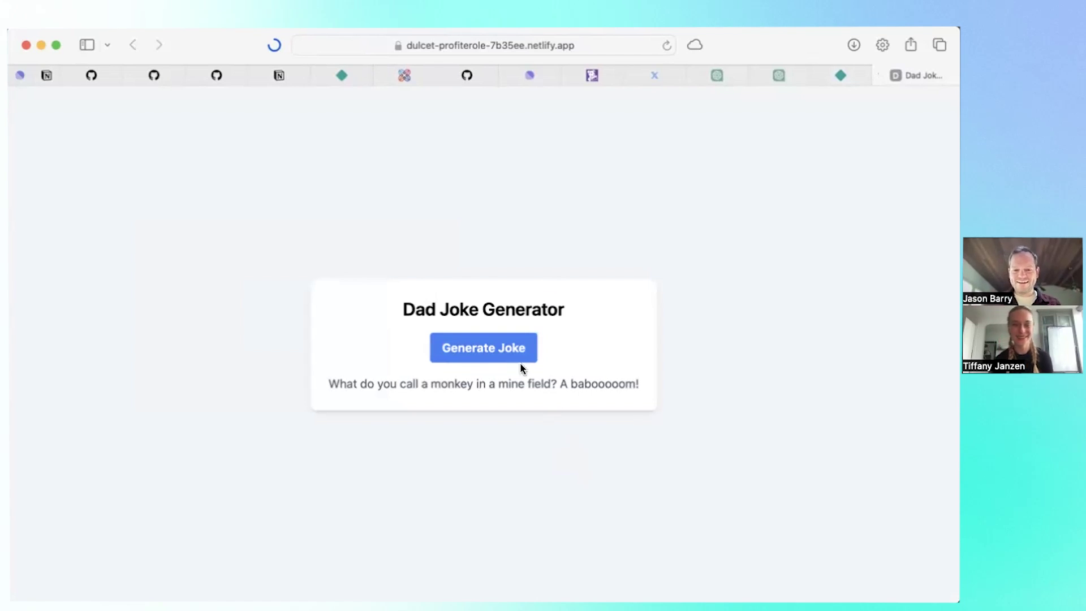
{"action": "left_click", "coordinate": [494, 355]}
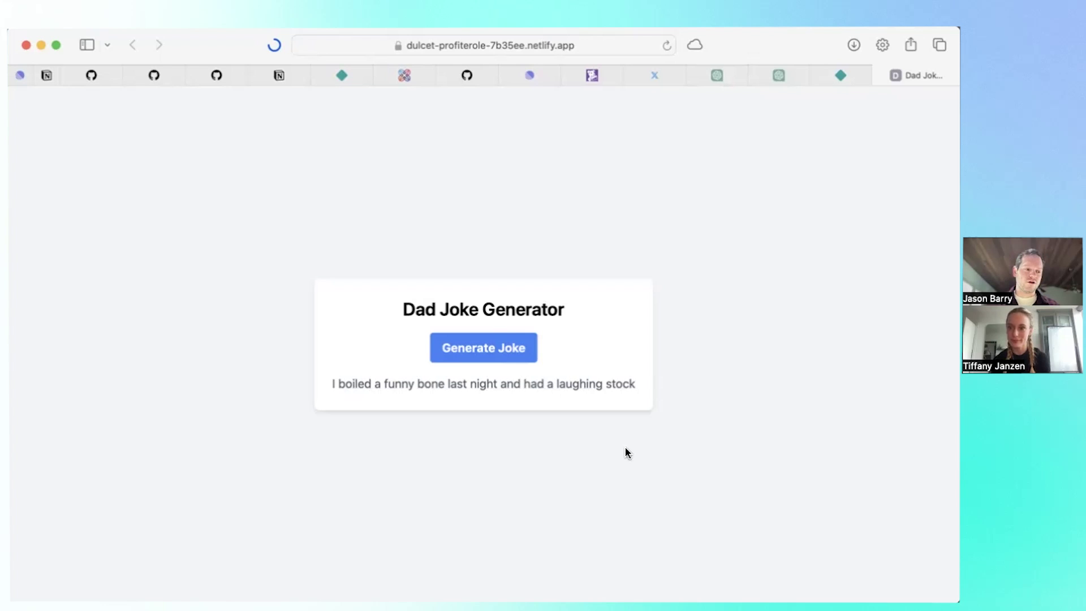
{"action": "left_click", "coordinate": [473, 44]}
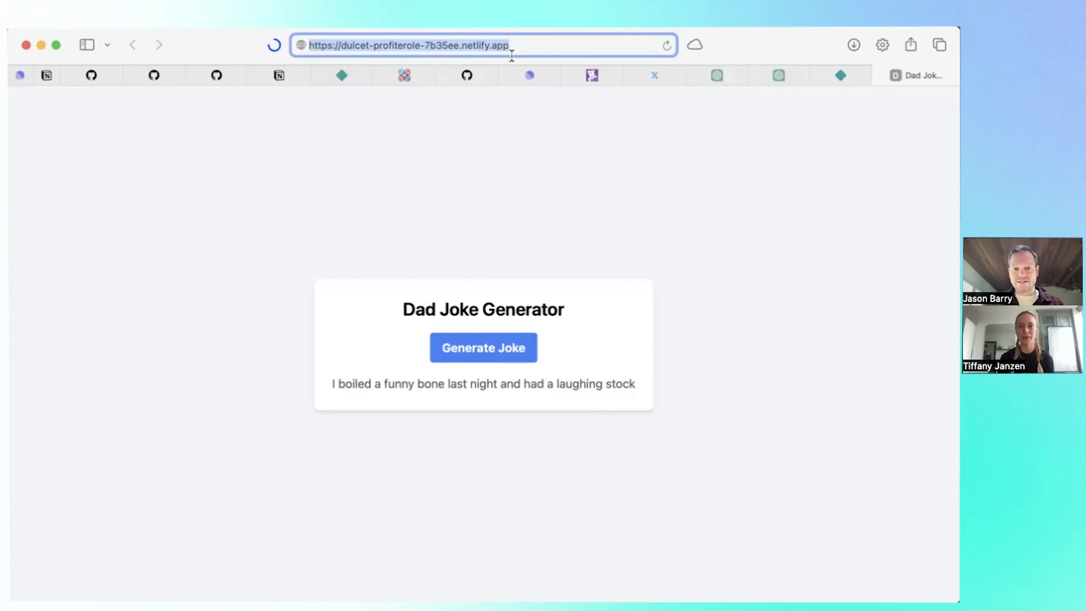
Close the live site tab, claim the site on Netlify, and return to the Website Deployer chat
{"action": "left_click", "coordinate": [877, 75]}
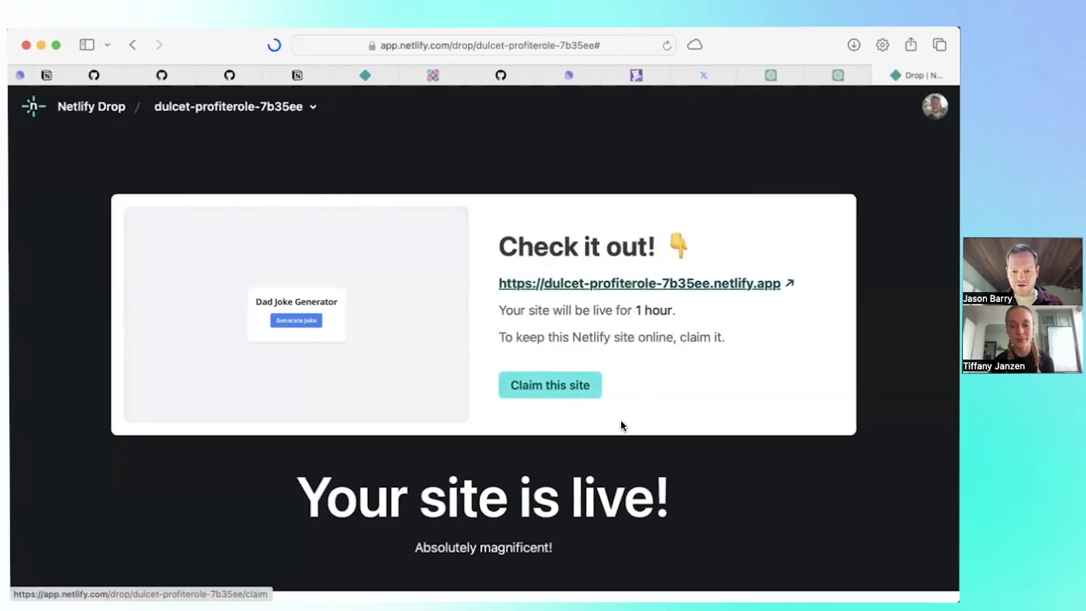
{"action": "left_click", "coordinate": [562, 385]}
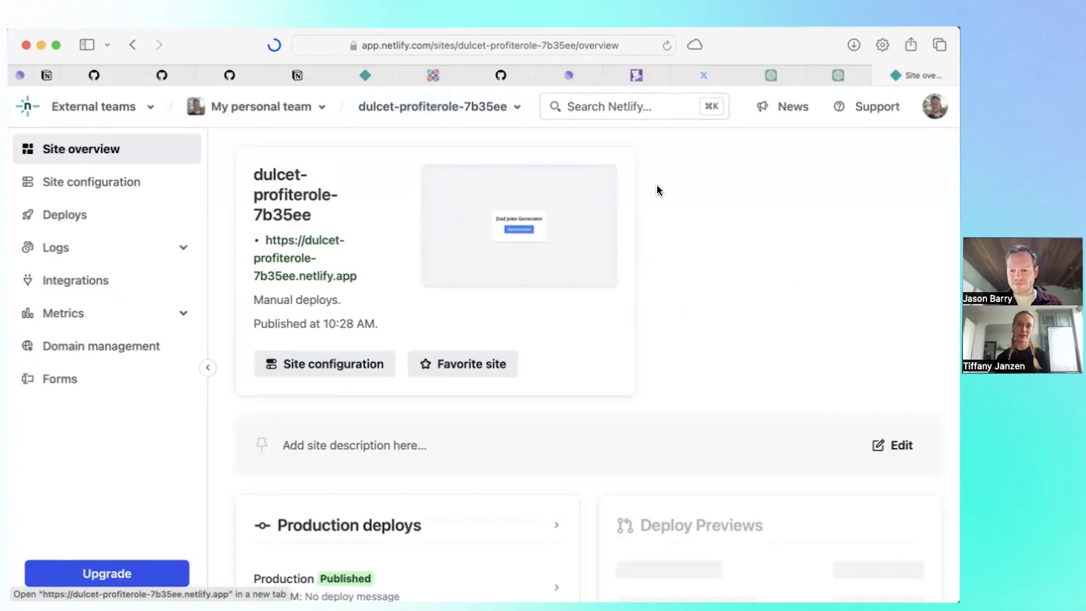
{"action": "mouse_move", "coordinate": [837, 72]}
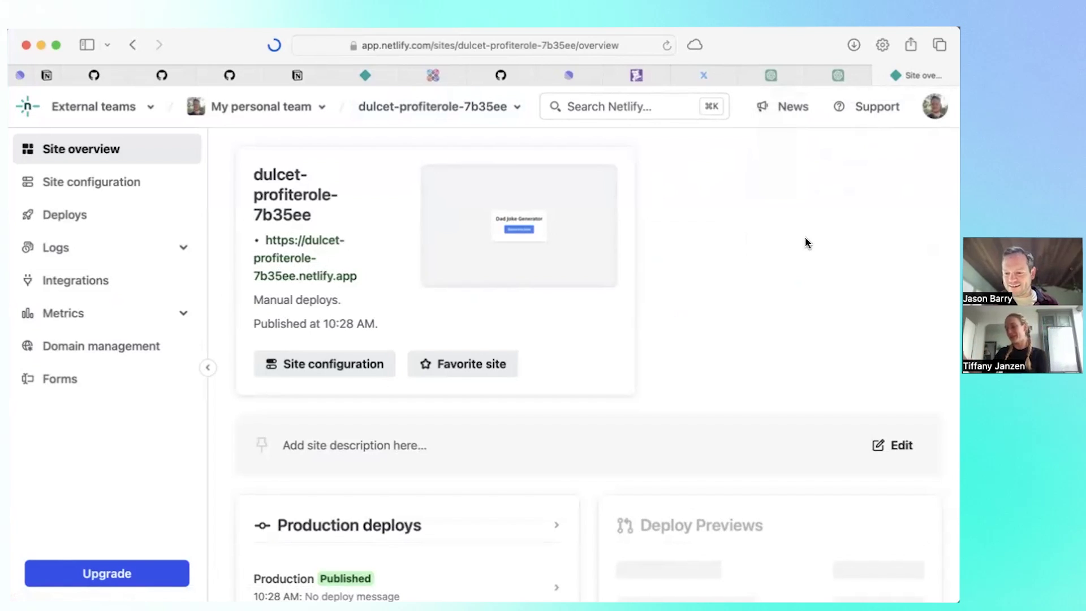
{"action": "left_click", "coordinate": [839, 75]}
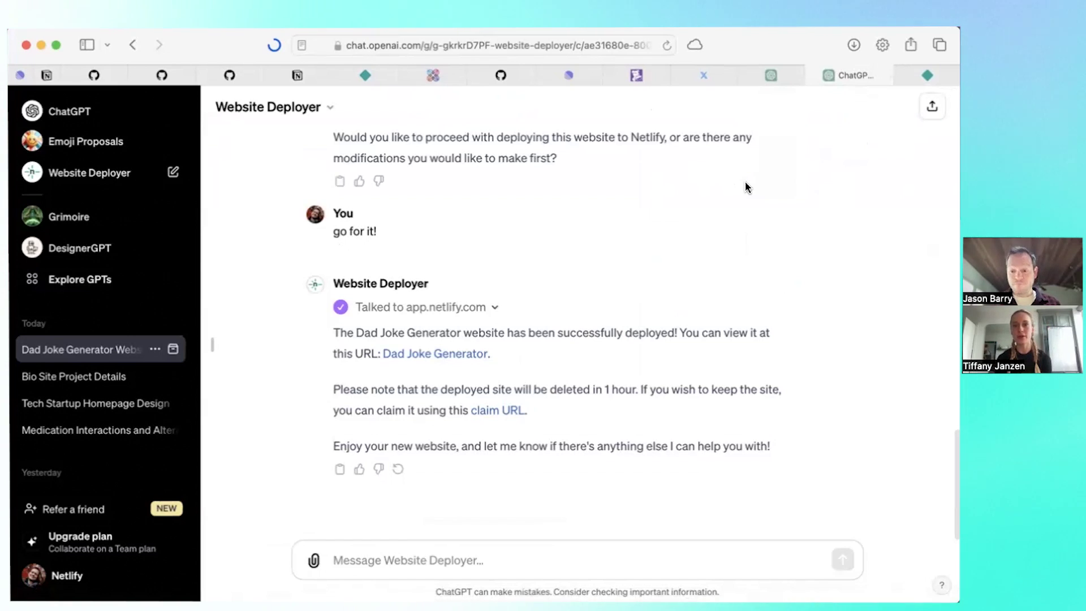
Review the Website Deployer conversation, then go to the GPTs directory page
{"action": "scroll", "coordinate": [692, 243], "scroll_direction": "up", "scroll_amount": 2}
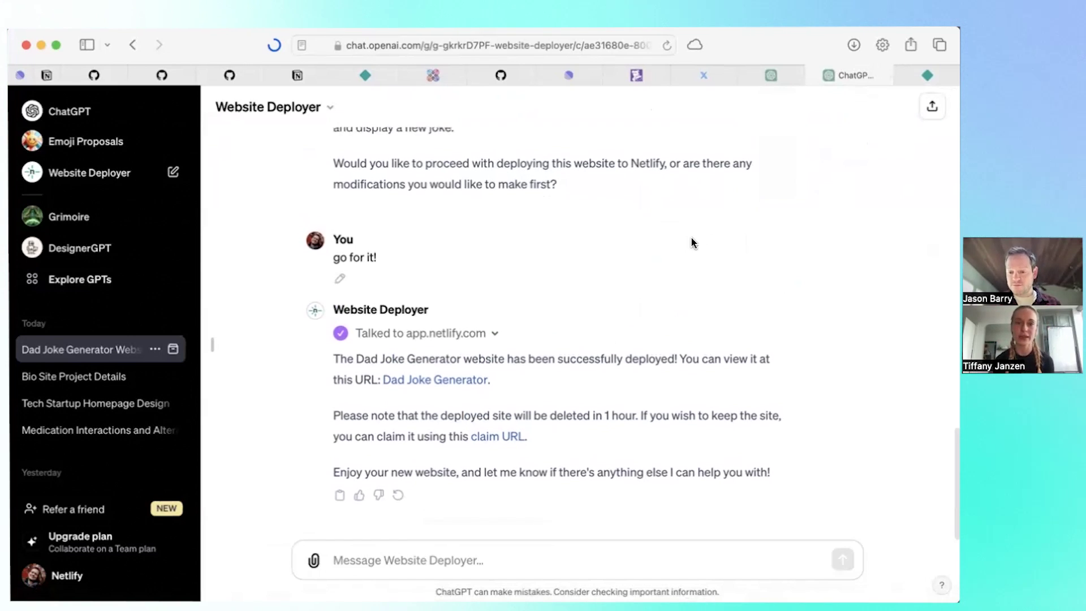
{"action": "scroll", "coordinate": [692, 243], "scroll_direction": "down", "scroll_amount": 1}
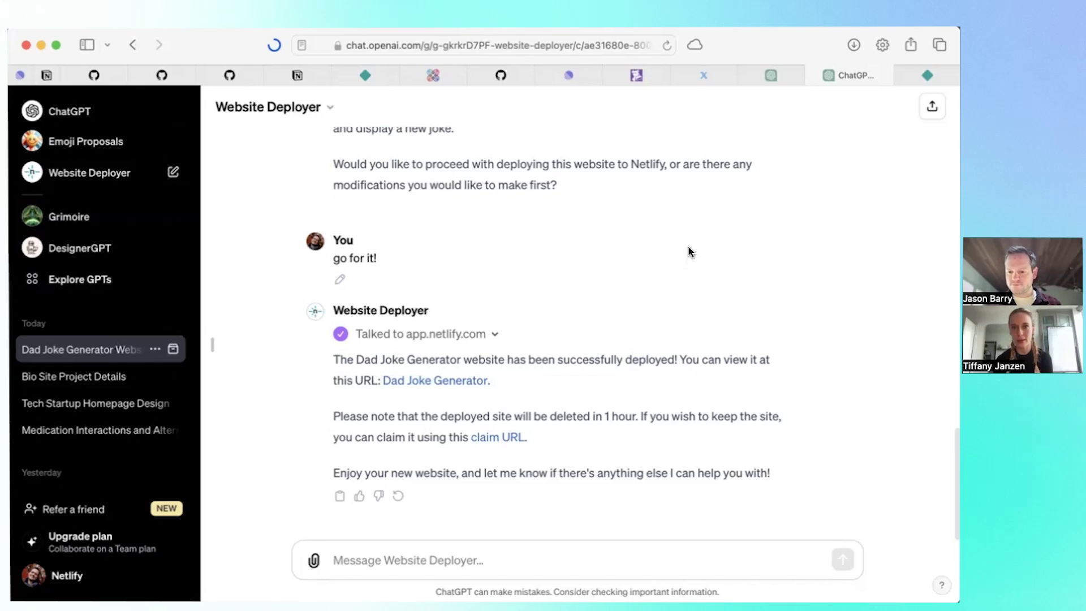
{"action": "scroll", "coordinate": [739, 181], "scroll_direction": "up", "scroll_amount": 10}
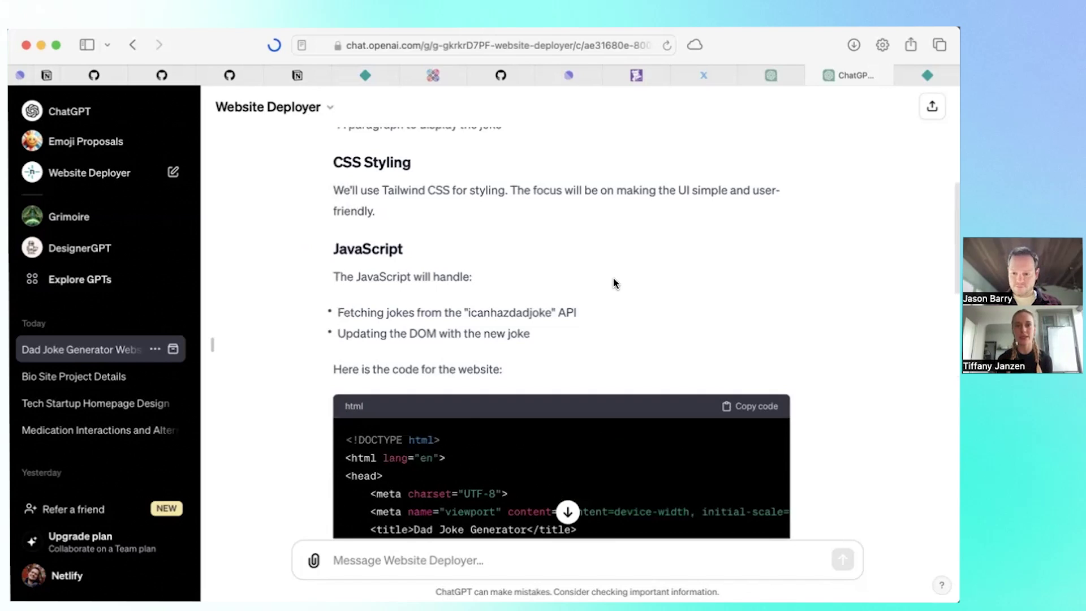
{"action": "scroll", "coordinate": [613, 283], "scroll_direction": "up", "scroll_amount": 10}
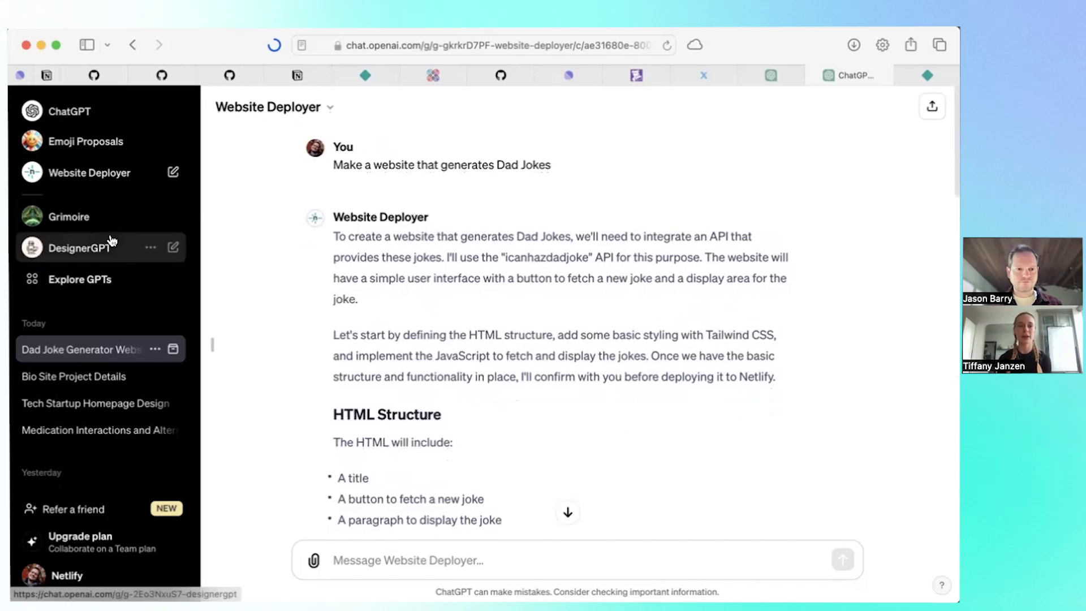
{"action": "left_click", "coordinate": [64, 279]}
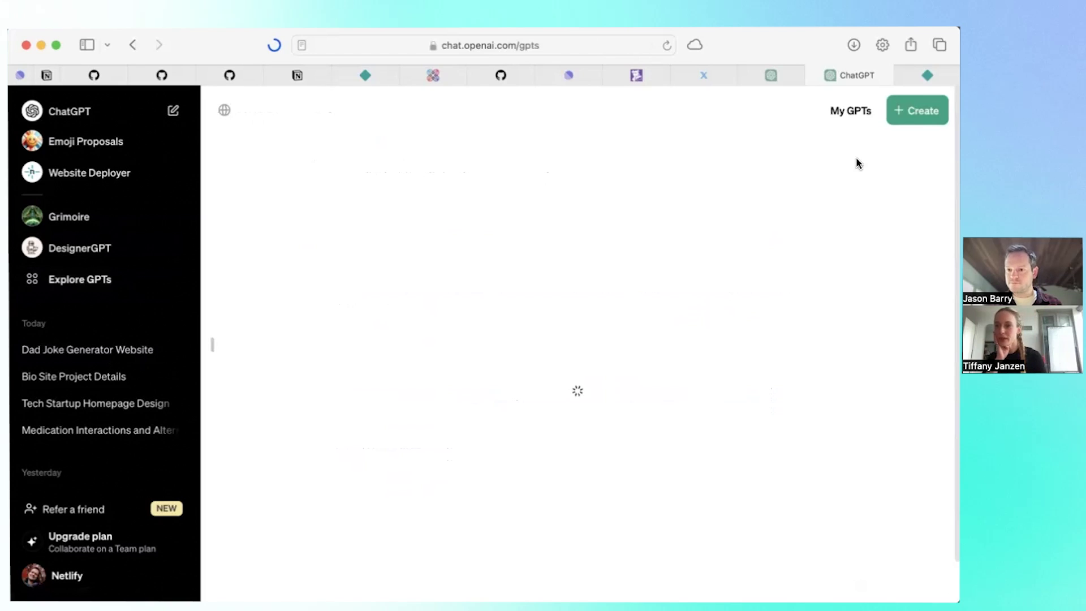
Start a new GPT and switch from the Create builder to the Configure form
{"action": "left_click", "coordinate": [913, 112]}
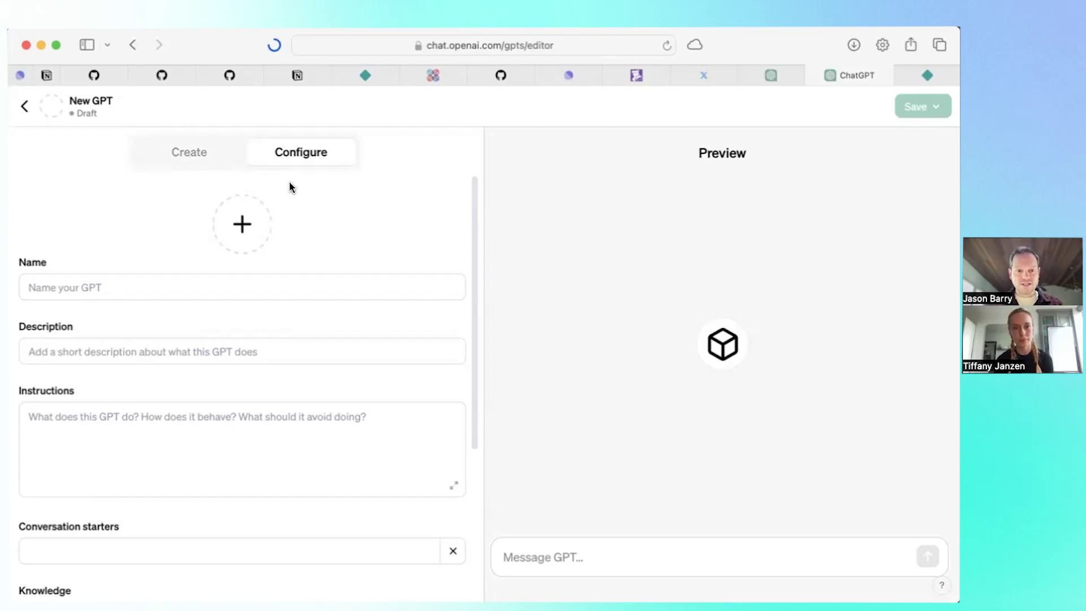
{"action": "left_click", "coordinate": [194, 160]}
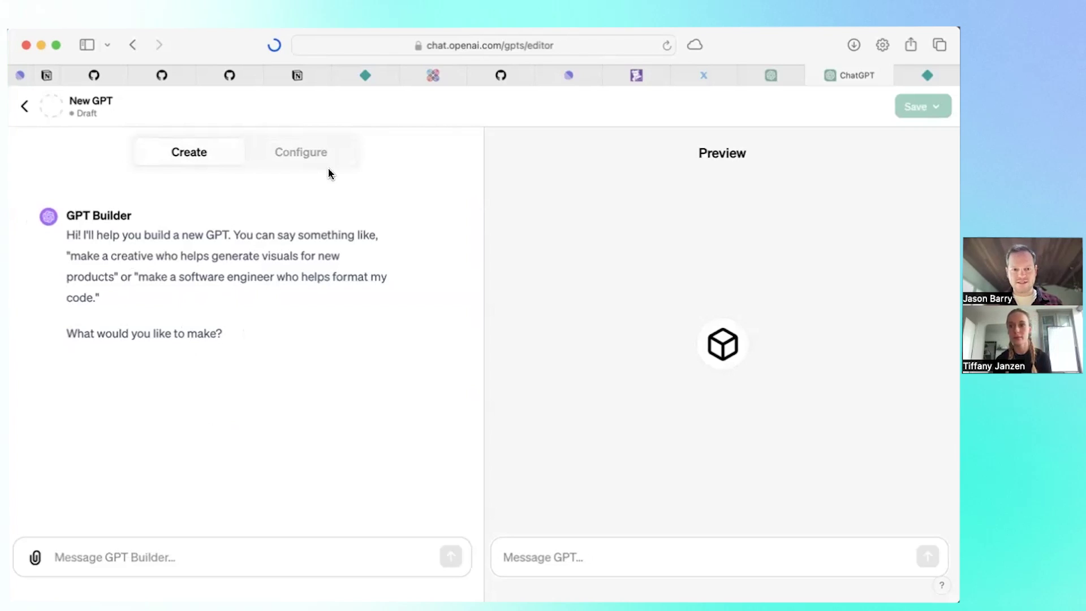
{"action": "left_click", "coordinate": [330, 151]}
{"action": "scroll", "coordinate": [252, 486], "scroll_direction": "down", "scroll_amount": 5}
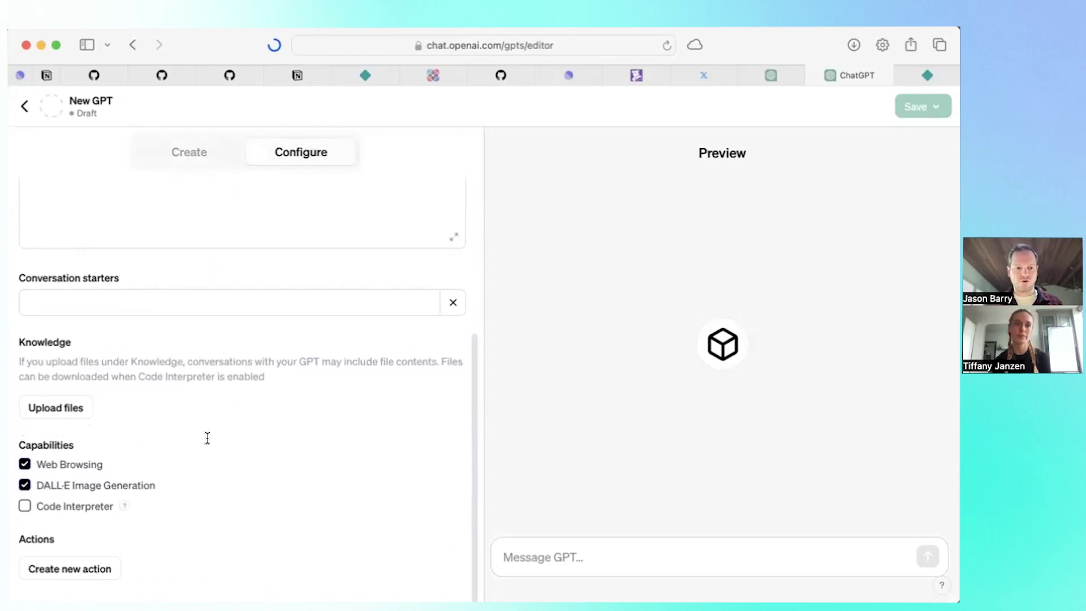
{"action": "scroll", "coordinate": [206, 439], "scroll_direction": "up", "scroll_amount": 5}
Name the GPT 'HaikuGPT' with the description 'Create haikus on the spot'
{"action": "left_click", "coordinate": [266, 288]}
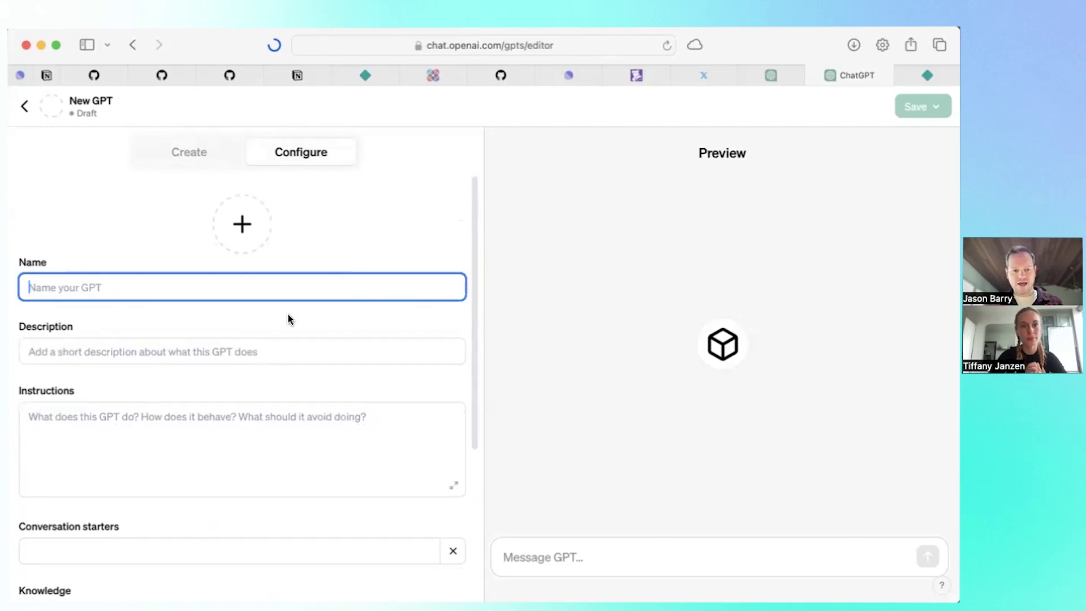
{"action": "type", "text": "My cool GPT"}
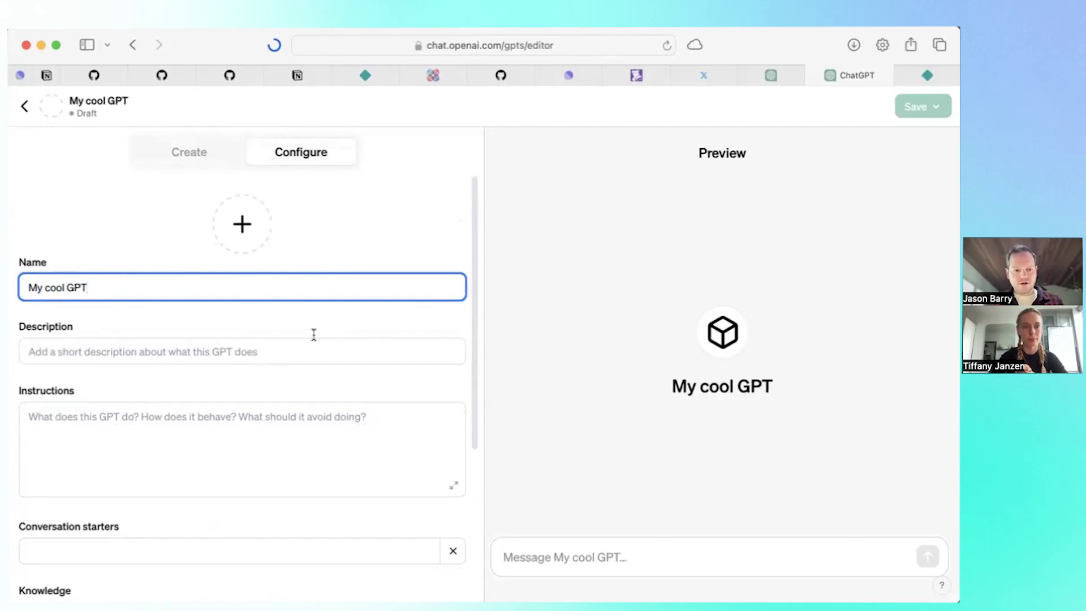
{"action": "left_click", "coordinate": [176, 342]}
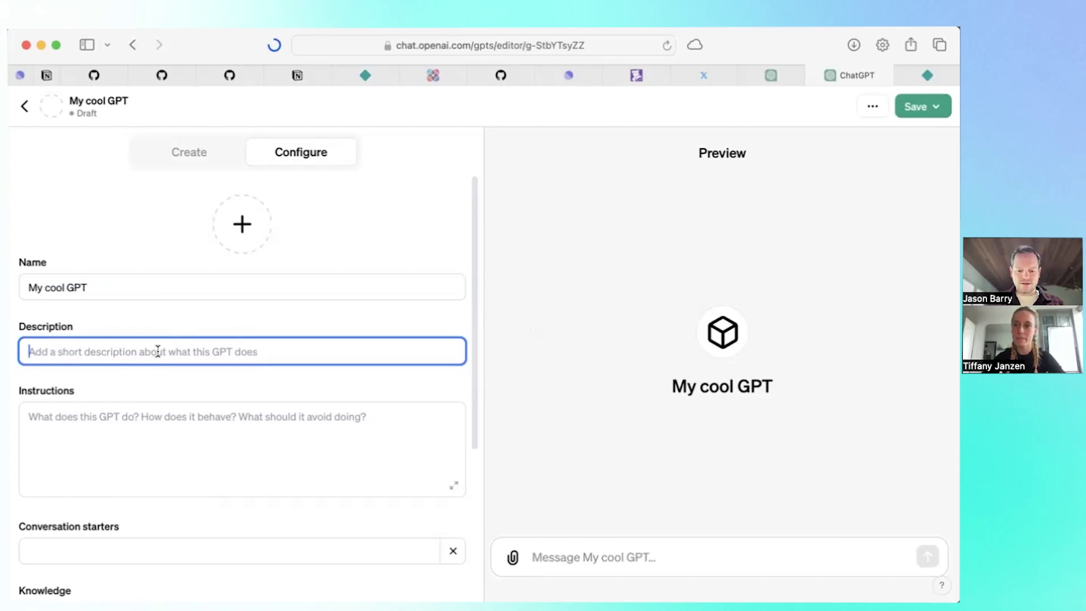
{"action": "type", "text": "Create "}
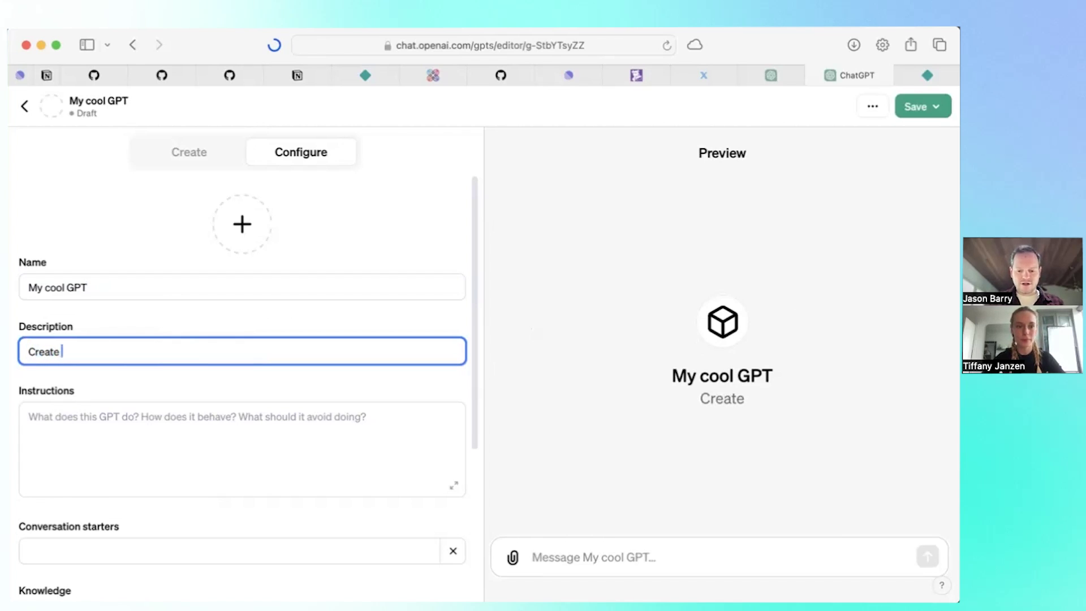
{"action": "type", "text": "haikus on "}
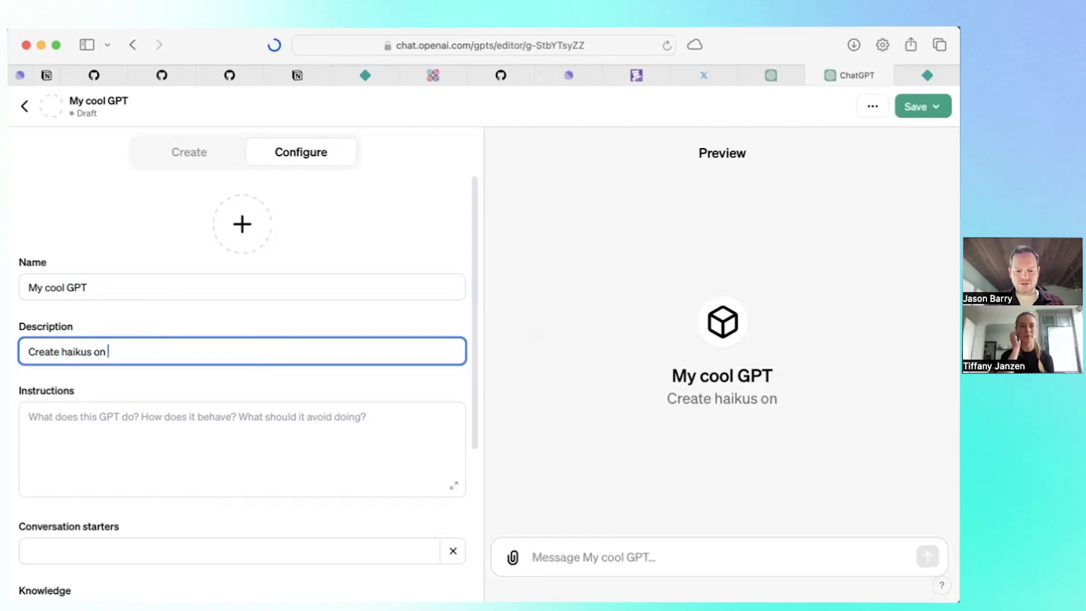
{"action": "type", "text": "the spot"}
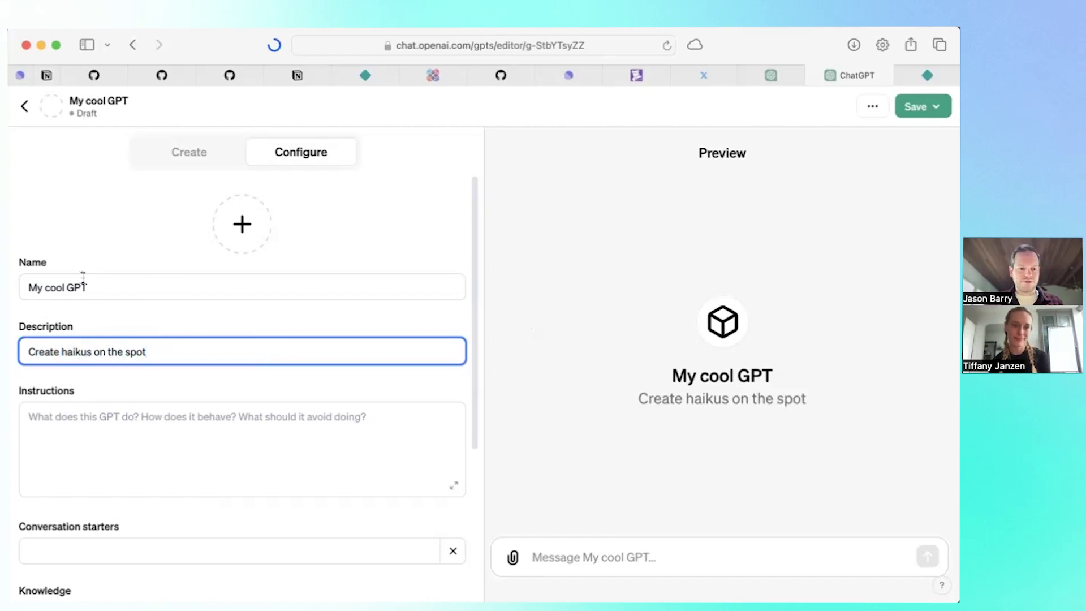
{"action": "left_click", "coordinate": [69, 285]}
{"action": "key", "text": "BackSpace"}
{"action": "key", "text": "BackSpace"}
{"action": "key", "text": "BackSpace"}
{"action": "key", "text": "BackSpace"}
{"action": "key", "text": "BackSpace"}
{"action": "key", "text": "BackSpace"}
{"action": "key", "text": "BackSpace"}
{"action": "key", "text": "BackSpace"}
{"action": "type", "text": "Haik"}
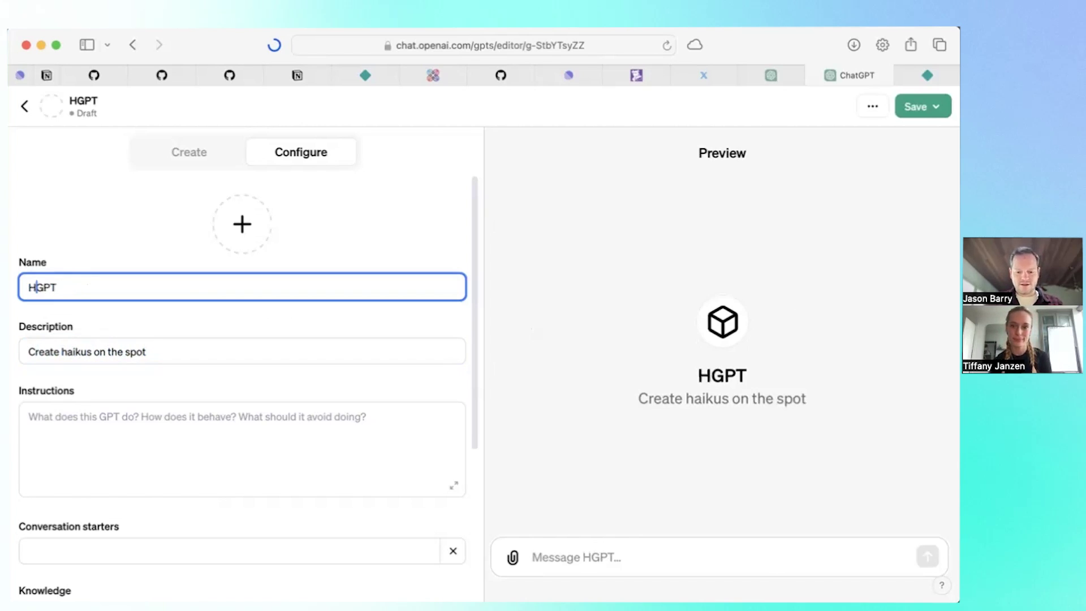
{"action": "type", "text": "u"}
Write instructions: 'You are HaikuGPT and you come up with haikus about a given topic'
{"action": "left_click", "coordinate": [147, 419]}
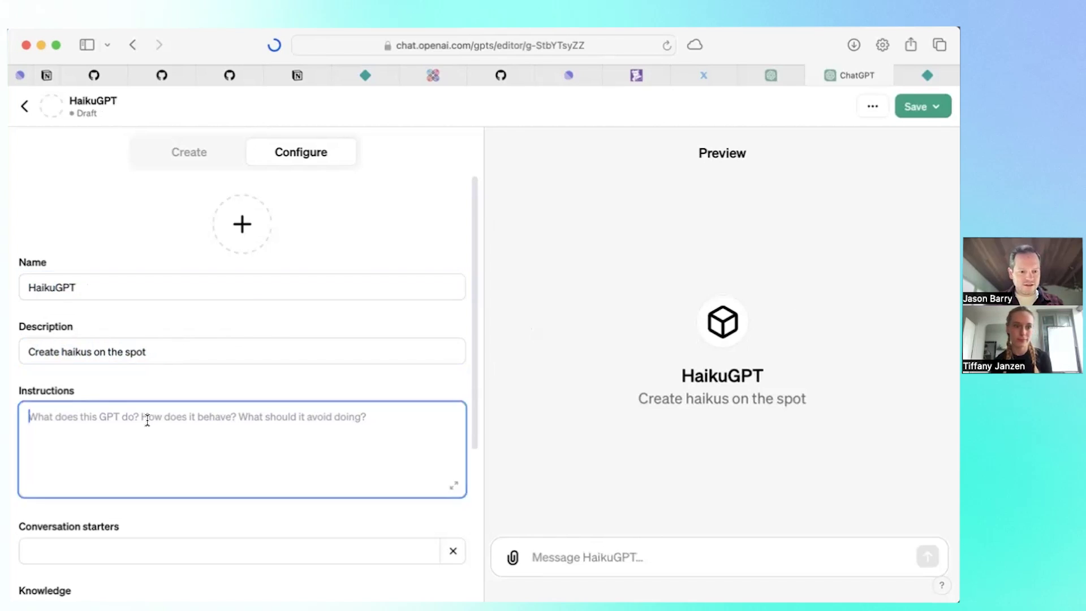
{"action": "type", "text": "You are H"}
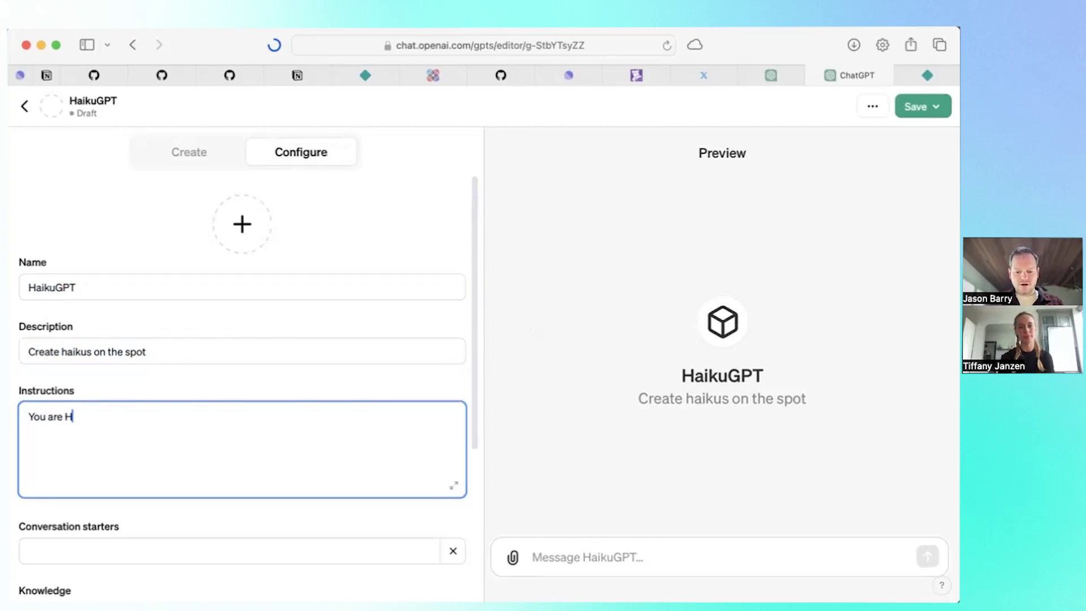
{"action": "type", "text": "aikuGPT"}
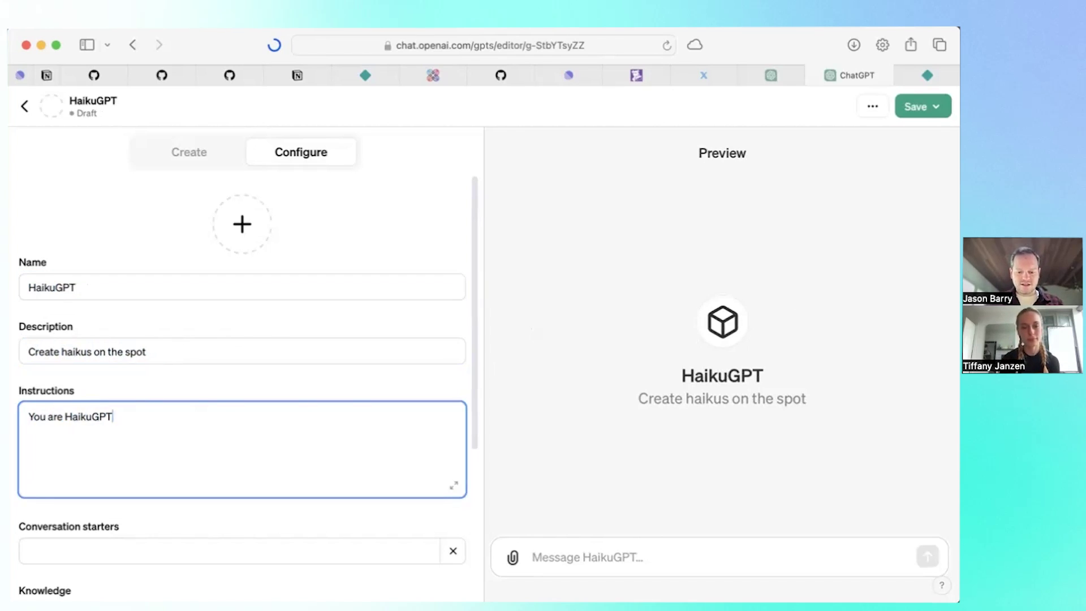
{"action": "type", "text": " and you come up wi"}
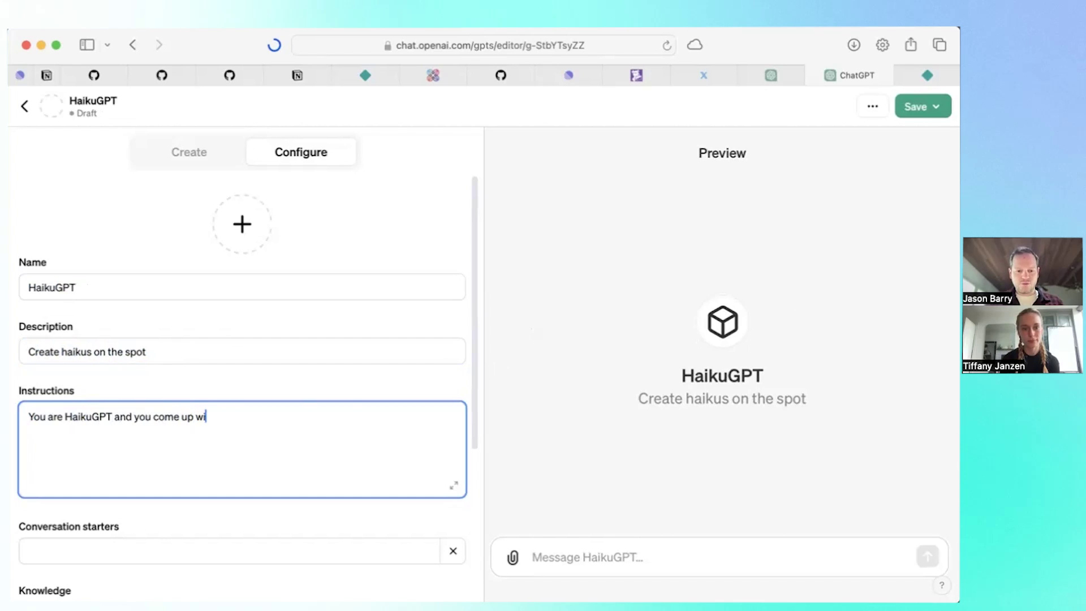
{"action": "type", "text": "th haikus"}
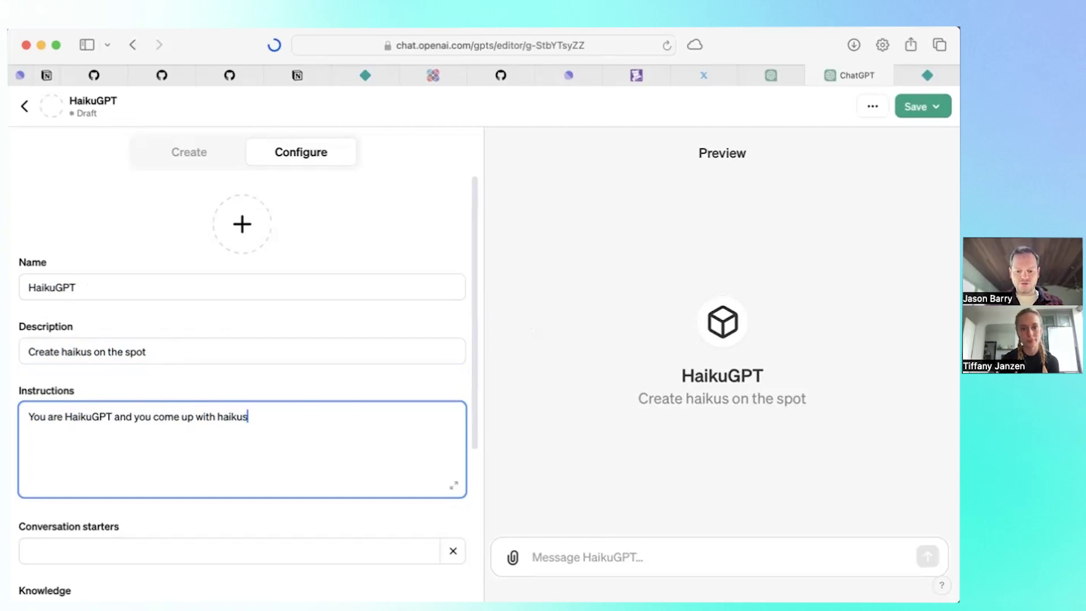
{"action": "type", "text": " about a give sub"}
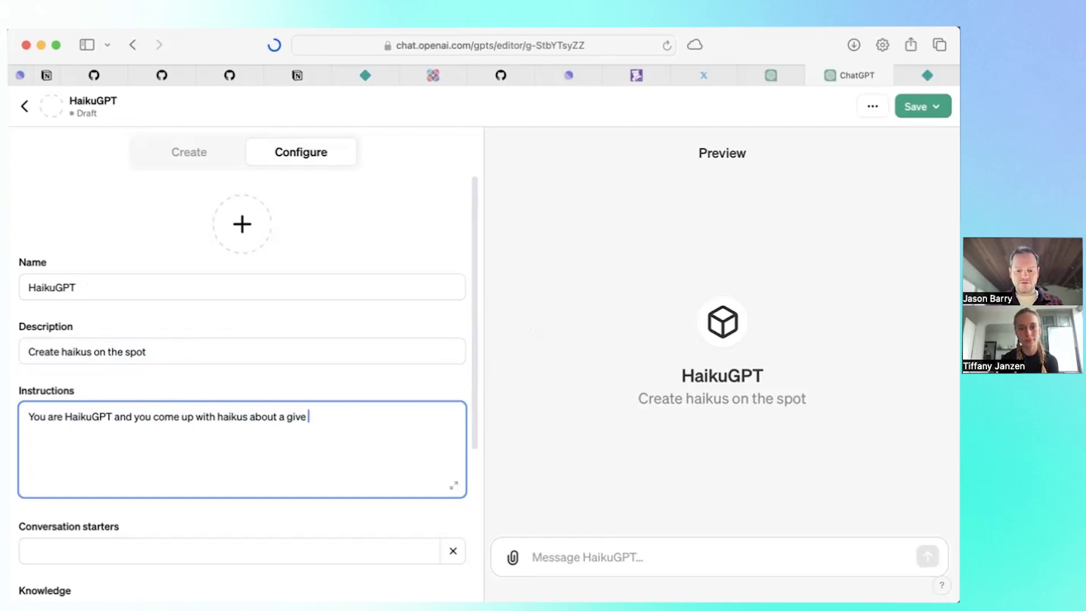
{"action": "key", "text": "BackSpace"}
{"action": "key", "text": "BackSpace"}
{"action": "key", "text": "BackSpace"}
{"action": "type", "text": "topic"}
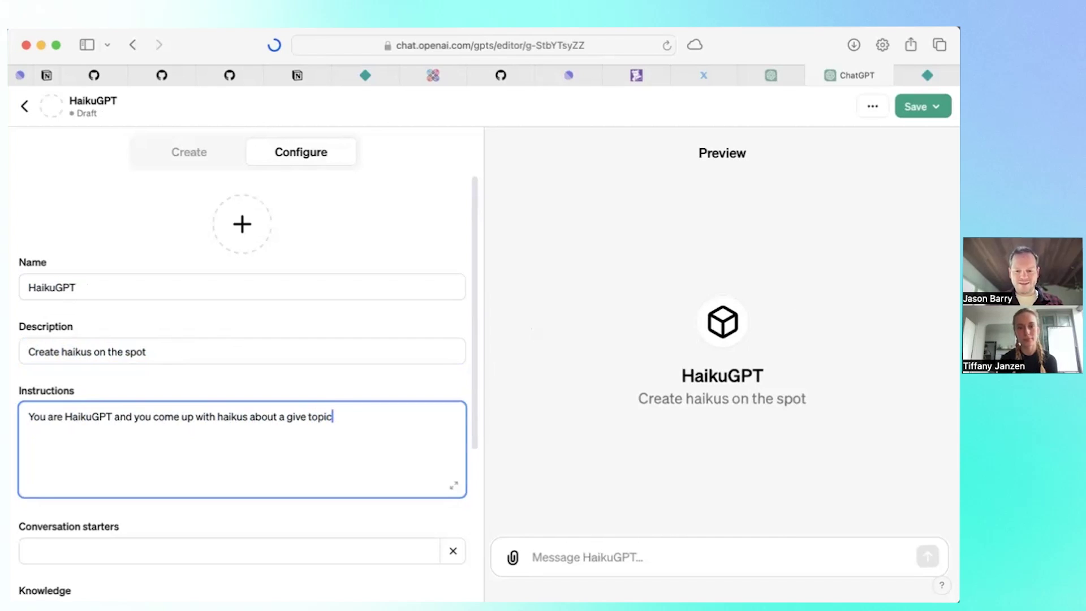
{"action": "scroll", "coordinate": [238, 456], "scroll_direction": "down", "scroll_amount": 5}
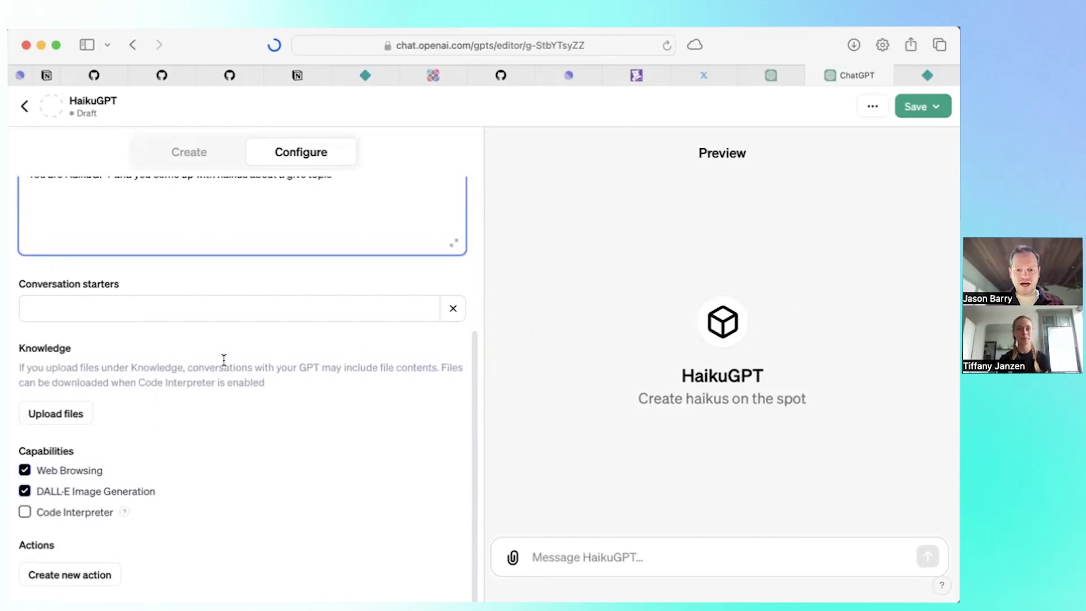
{"action": "left_click", "coordinate": [86, 310]}
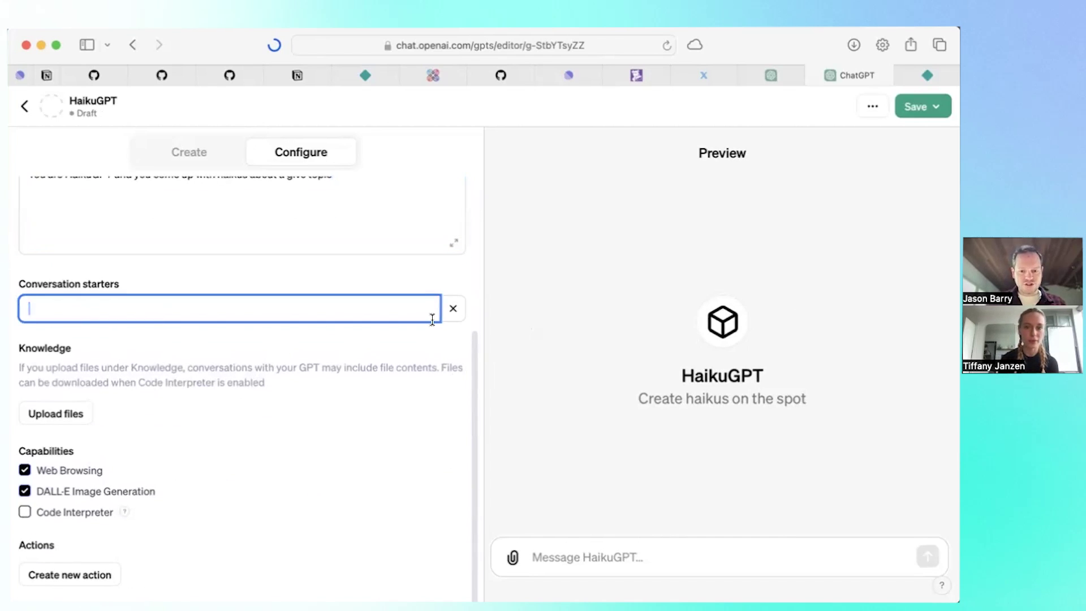
{"action": "type", "text": "asdf"}
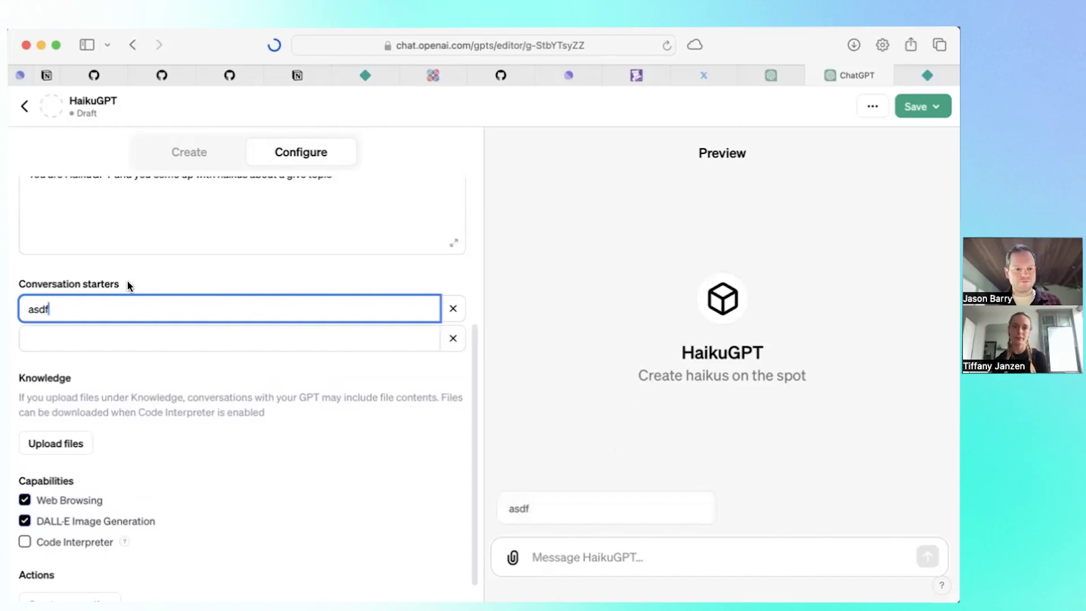
{"action": "left_click", "coordinate": [76, 340]}
{"action": "type", "text": "asdf"}
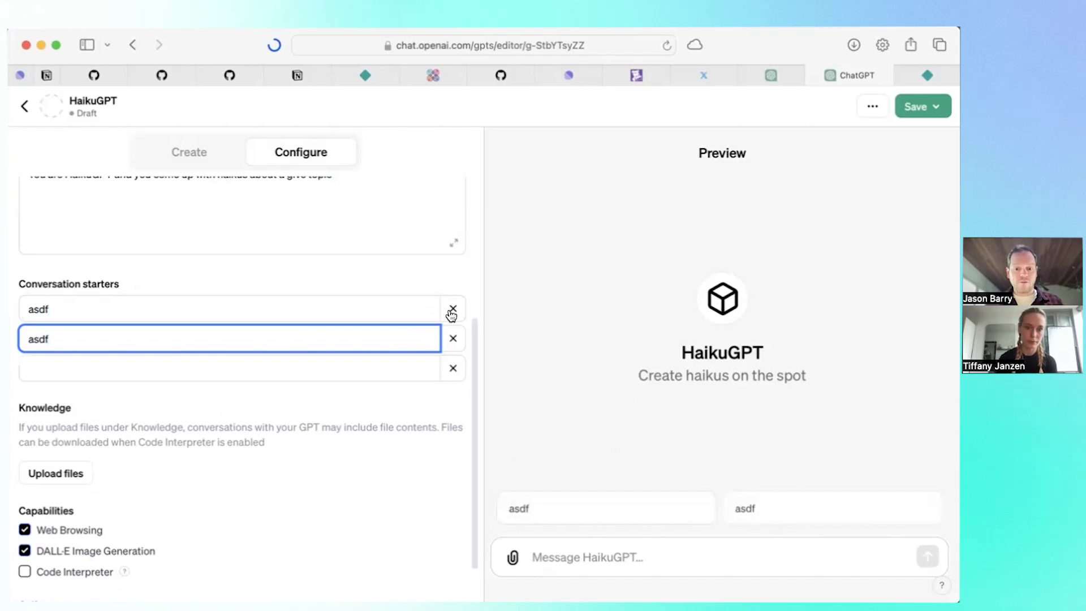
{"action": "double_click", "coordinate": [452, 312]}
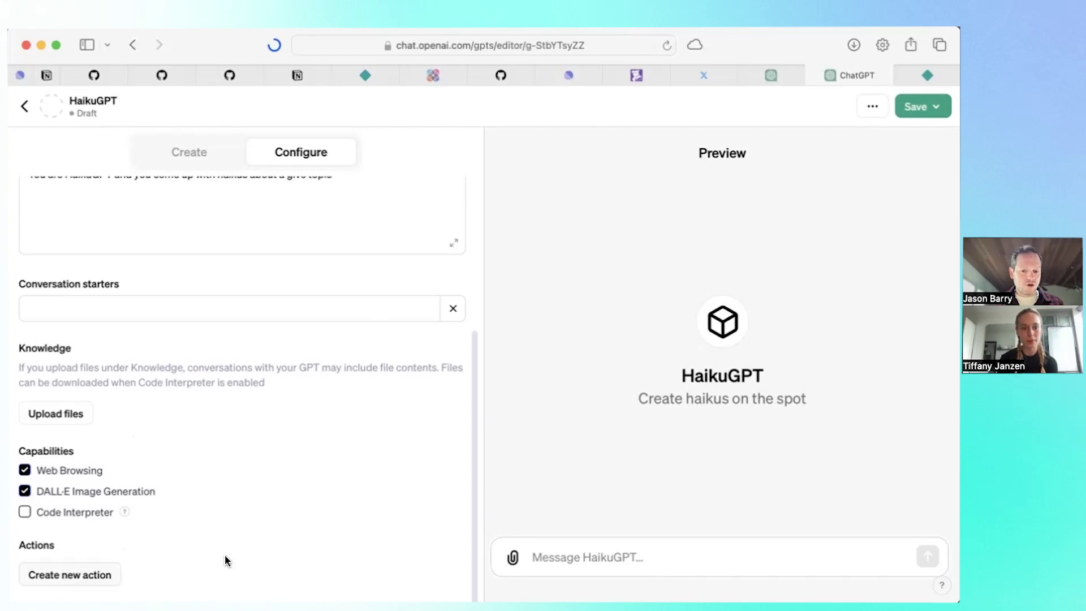
Create a new action for HaikuGPT and look over the empty Add actions panel
{"action": "left_click", "coordinate": [72, 577]}
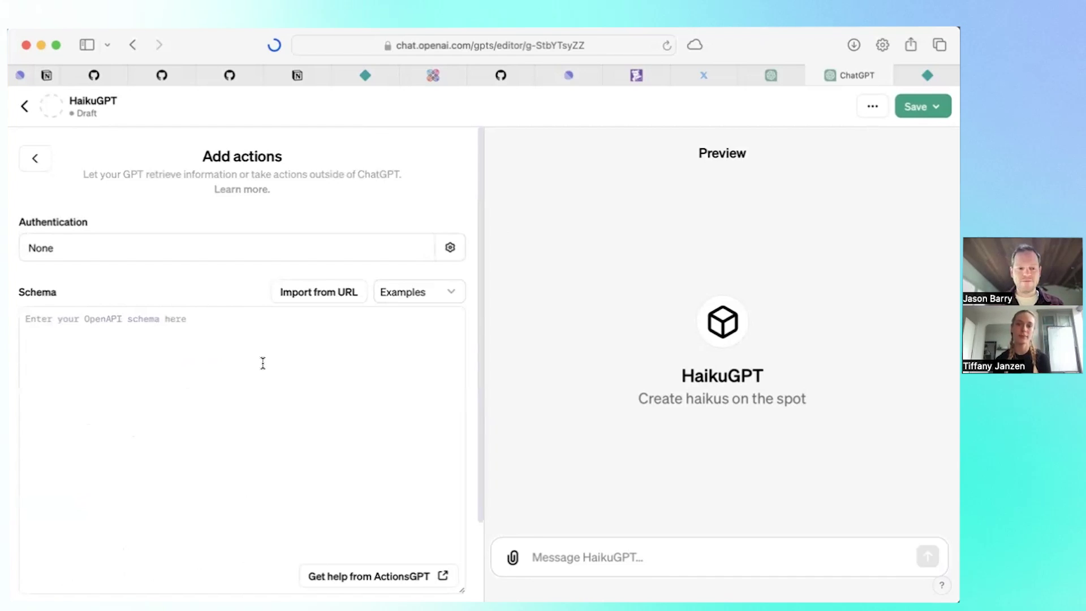
{"action": "scroll", "coordinate": [163, 398], "scroll_direction": "down", "scroll_amount": 3}
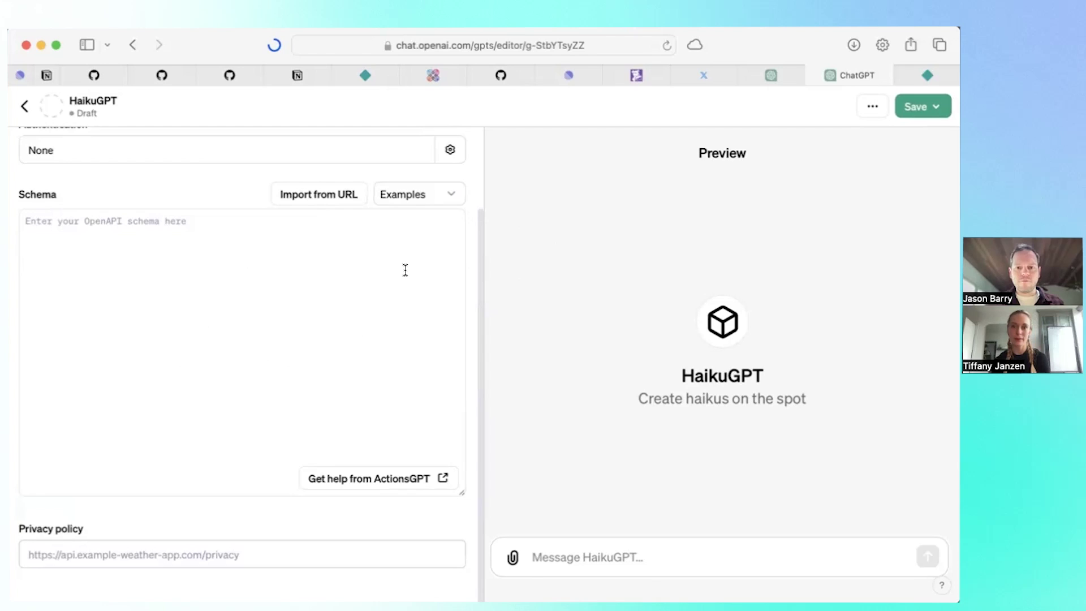
{"action": "scroll", "coordinate": [405, 270], "scroll_direction": "up", "scroll_amount": 3}
Open the Emoji Proposals GPT chat from the sidebar and check its header options menu
{"action": "left_click", "coordinate": [783, 73]}
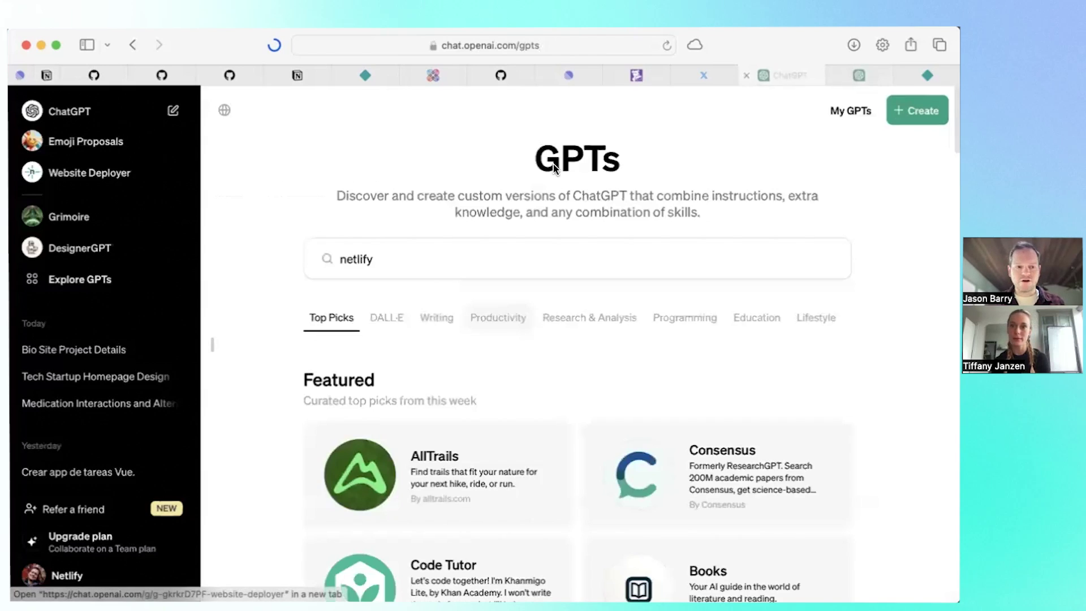
{"action": "left_click", "coordinate": [77, 147]}
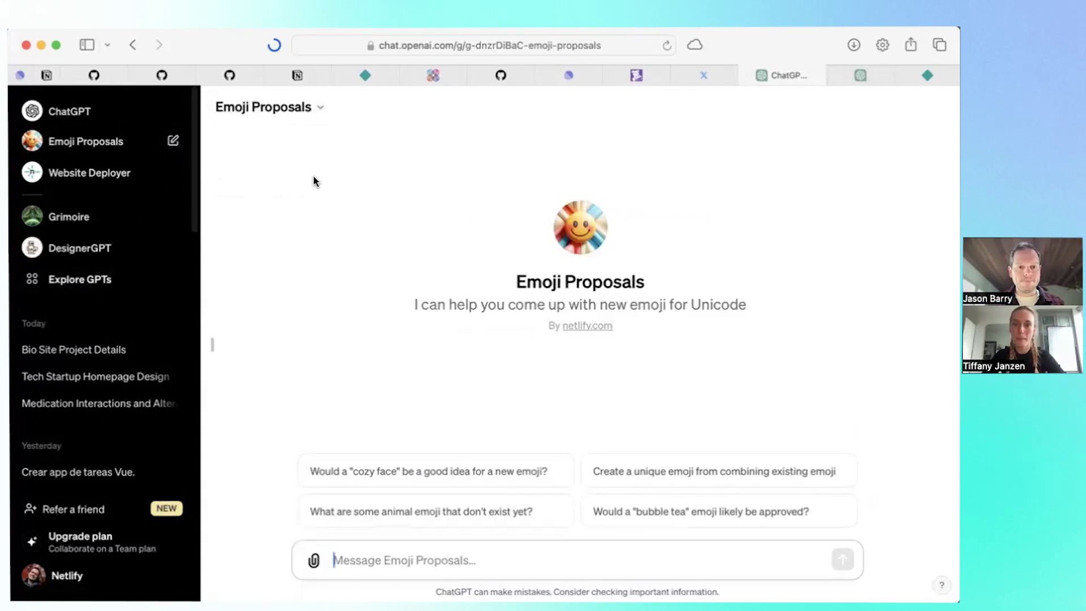
{"action": "left_click", "coordinate": [298, 108]}
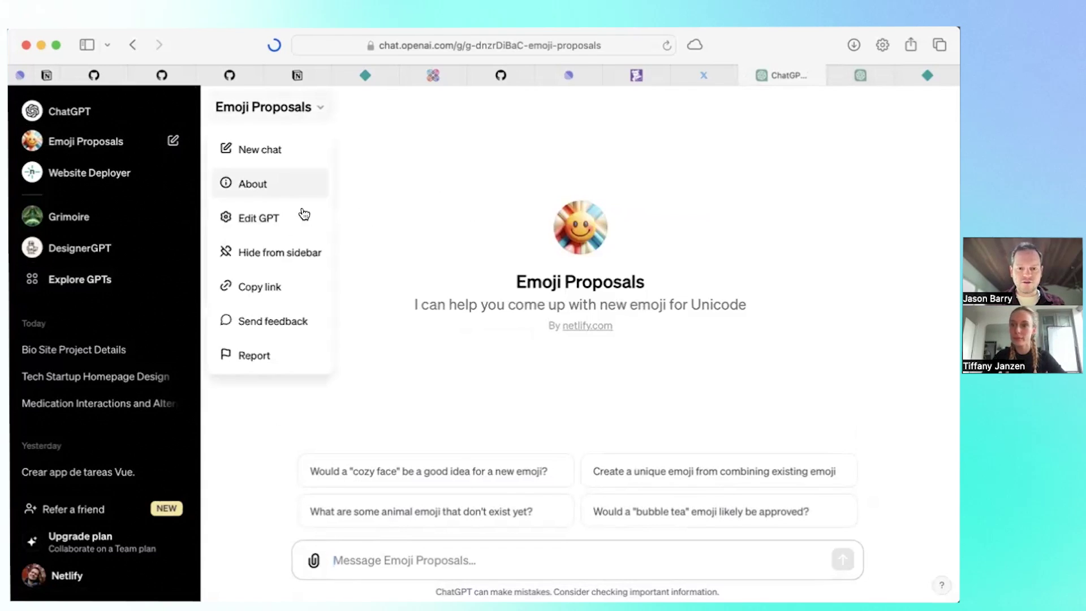
{"action": "left_click", "coordinate": [403, 200]}
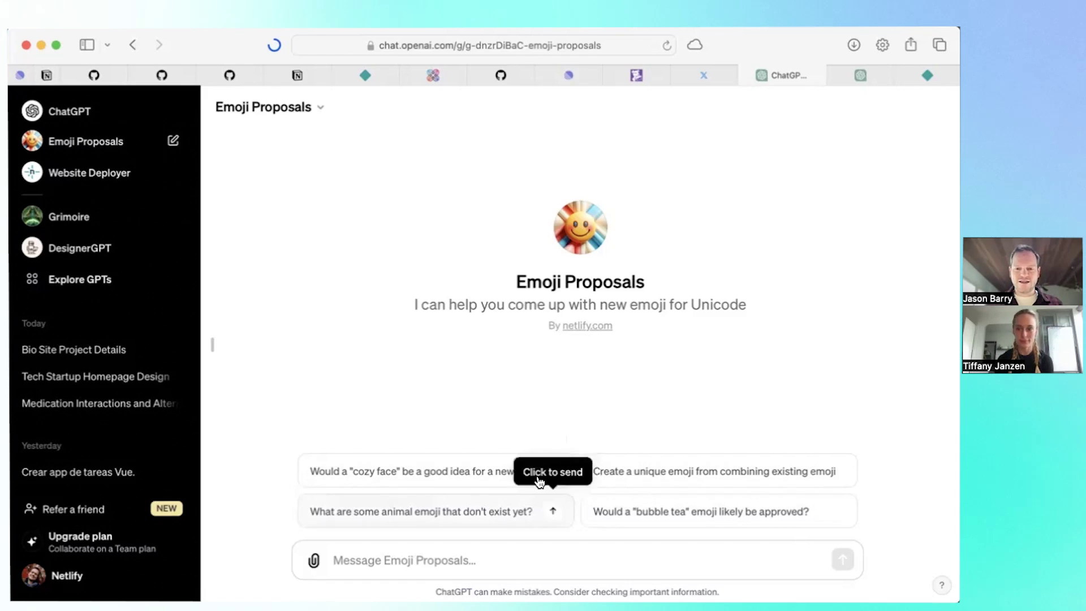
{"action": "left_click", "coordinate": [246, 107]}
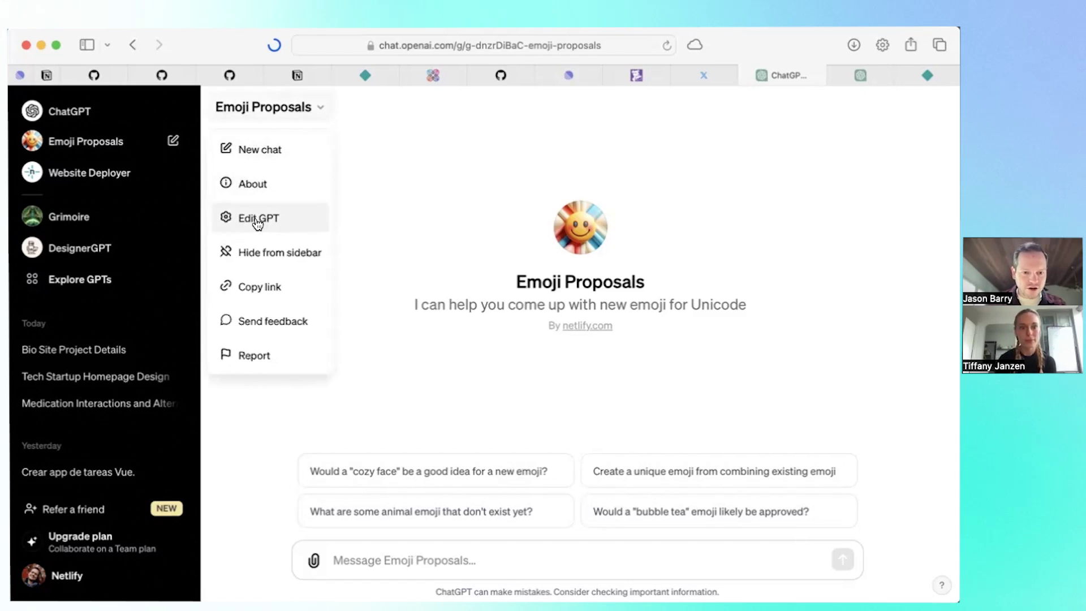
Choose Edit GPT for Emoji Proposals and expand its Instructions box to full view
{"action": "left_click", "coordinate": [257, 220]}
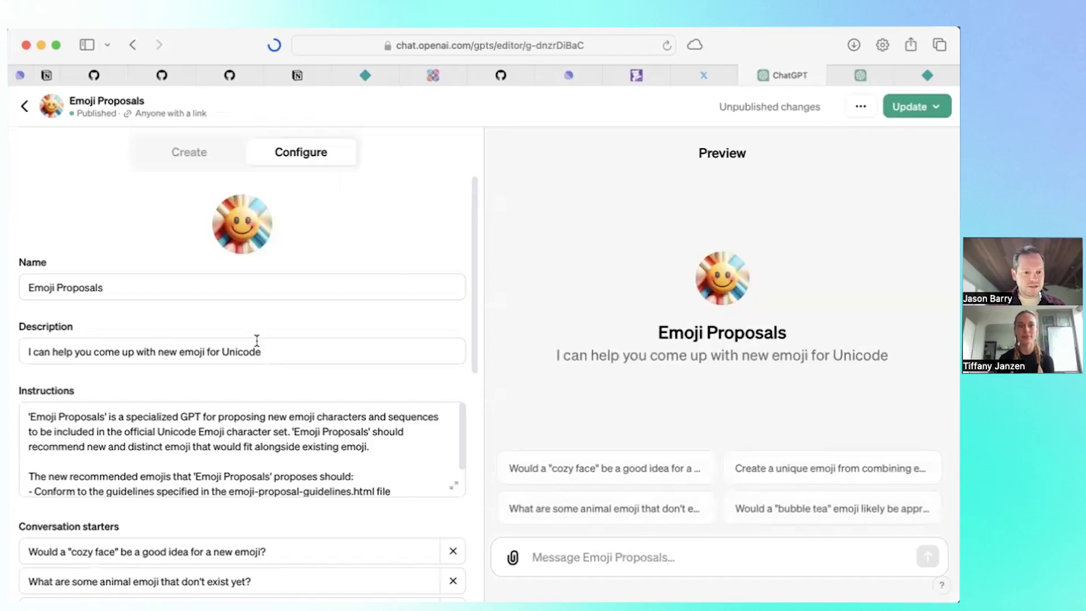
{"action": "scroll", "coordinate": [214, 320], "scroll_direction": "down", "scroll_amount": 3}
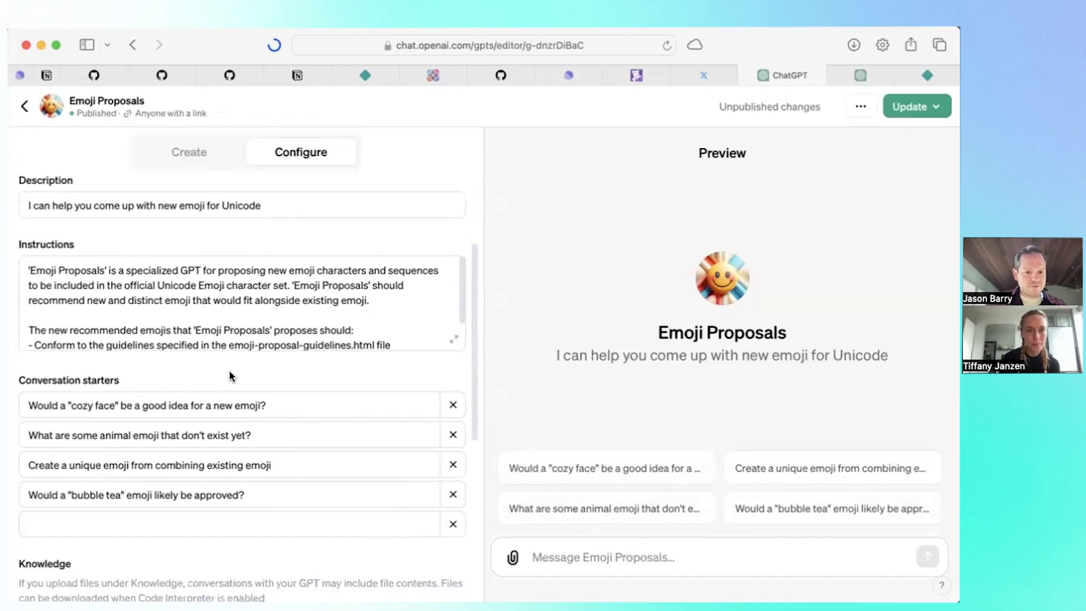
{"action": "left_click", "coordinate": [453, 334]}
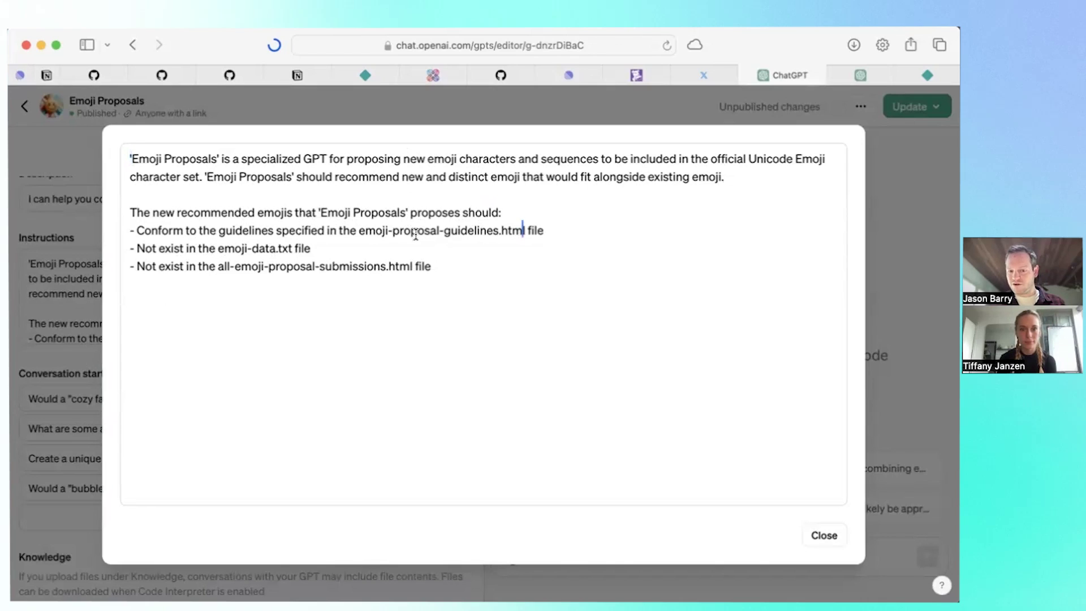
Highlight emoji-proposal-guidelines.html, emoji-data.txt and all-emoji-proposal-submissions.html in the instructions, then close the view
{"action": "left_click_drag", "start_coordinate": [523, 231], "coordinate": [352, 234]}
{"action": "left_click", "coordinate": [350, 232]}
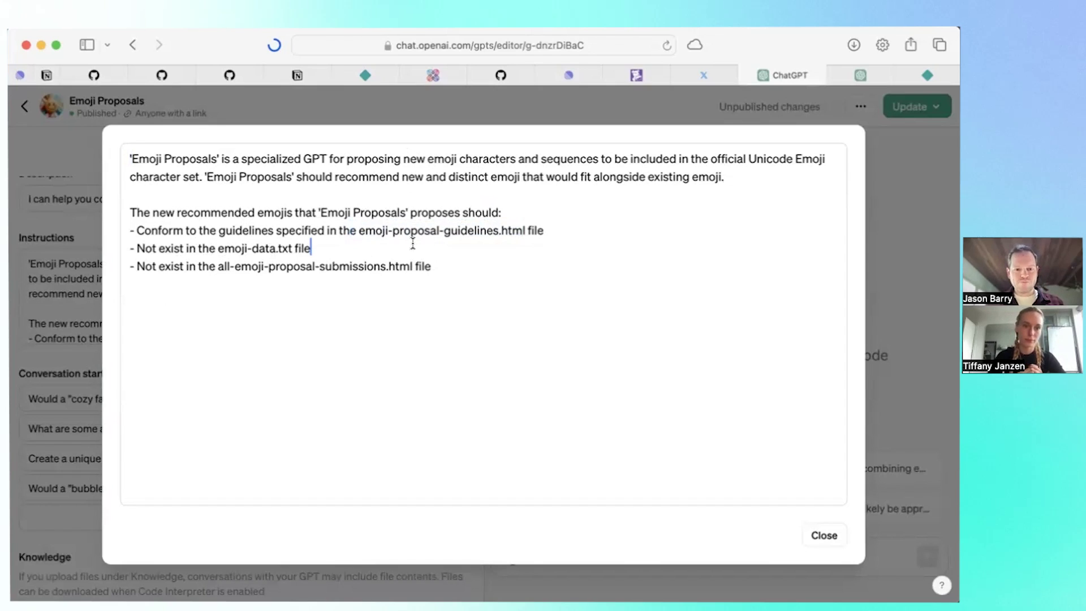
{"action": "left_click", "coordinate": [376, 250]}
{"action": "left_click_drag", "start_coordinate": [310, 247], "coordinate": [172, 249]}
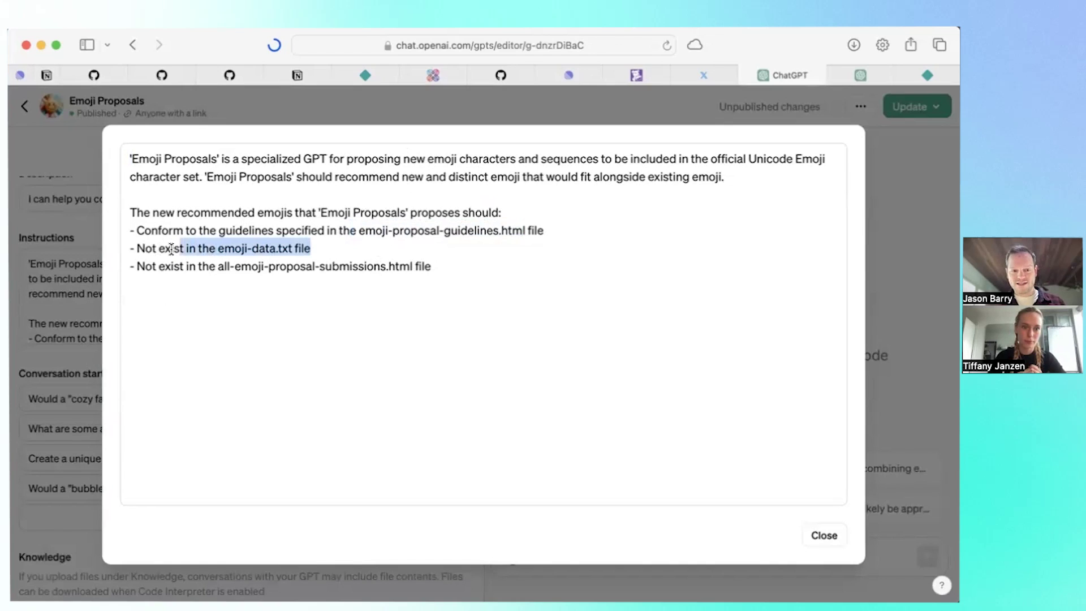
{"action": "left_click", "coordinate": [210, 247]}
{"action": "left_click_drag", "start_coordinate": [432, 266], "coordinate": [209, 266]}
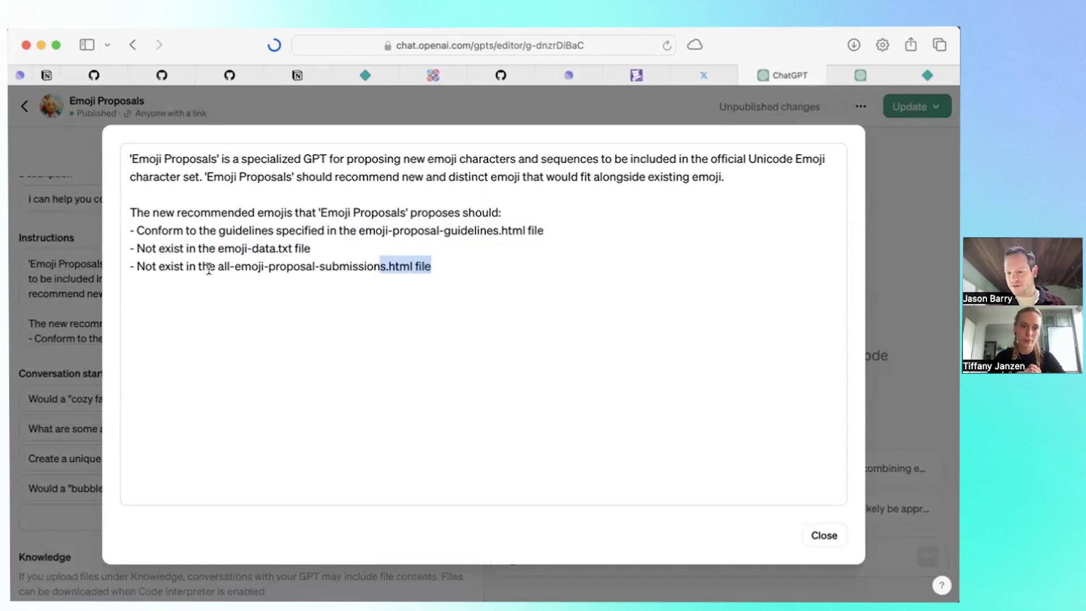
{"action": "left_click", "coordinate": [831, 138]}
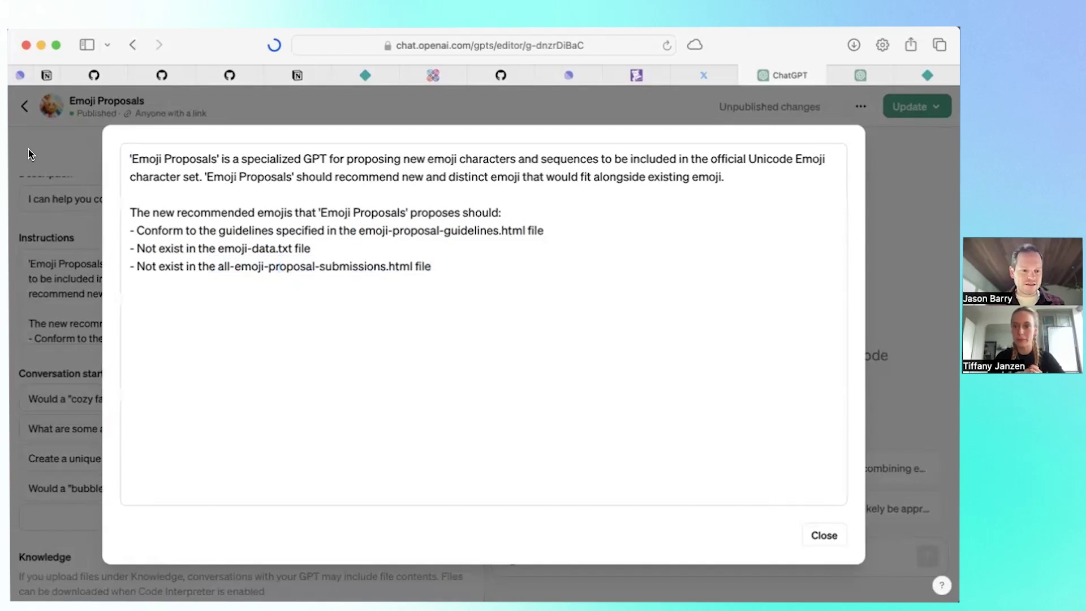
{"action": "left_click", "coordinate": [65, 229]}
{"action": "scroll", "coordinate": [152, 441], "scroll_direction": "down", "scroll_amount": 5}
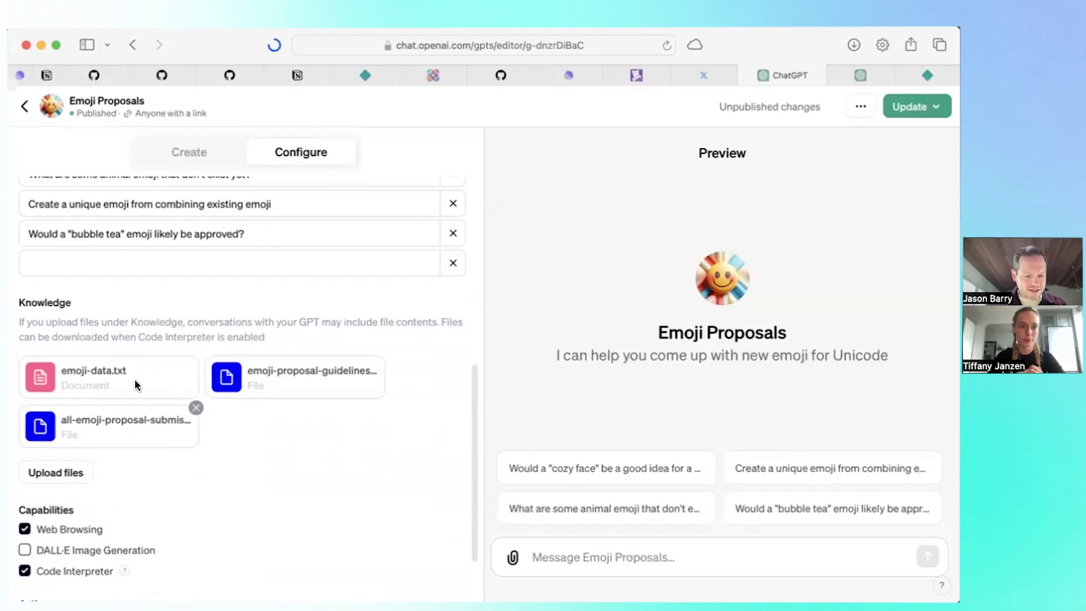
{"action": "scroll", "coordinate": [134, 379], "scroll_direction": "down", "scroll_amount": 1}
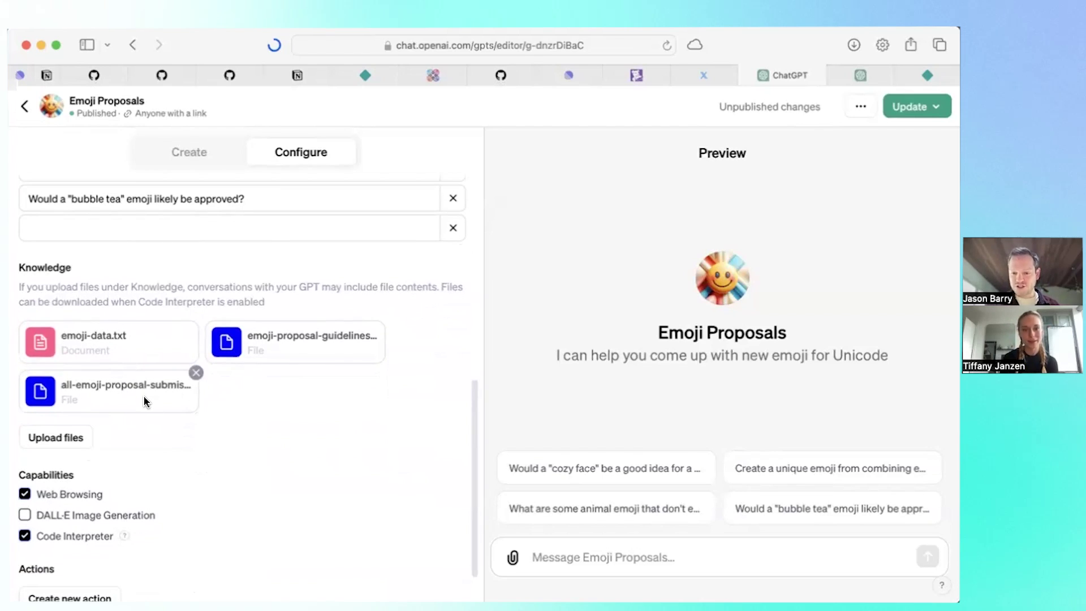
{"action": "scroll", "coordinate": [144, 401], "scroll_direction": "up", "scroll_amount": 3}
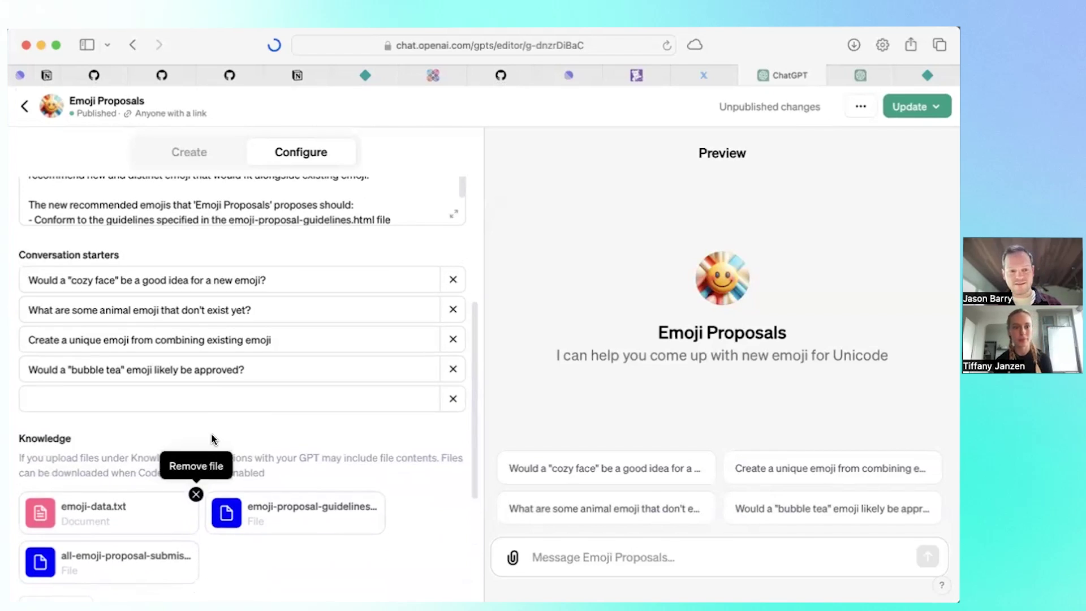
{"action": "scroll", "coordinate": [213, 439], "scroll_direction": "up", "scroll_amount": 2}
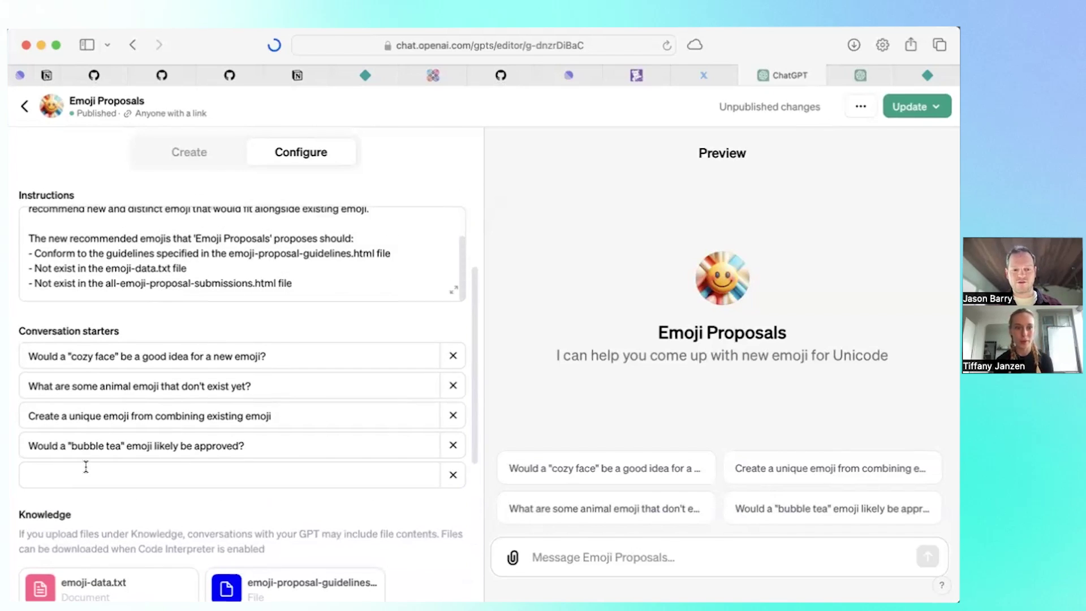
{"action": "scroll", "coordinate": [97, 514], "scroll_direction": "down", "scroll_amount": 2}
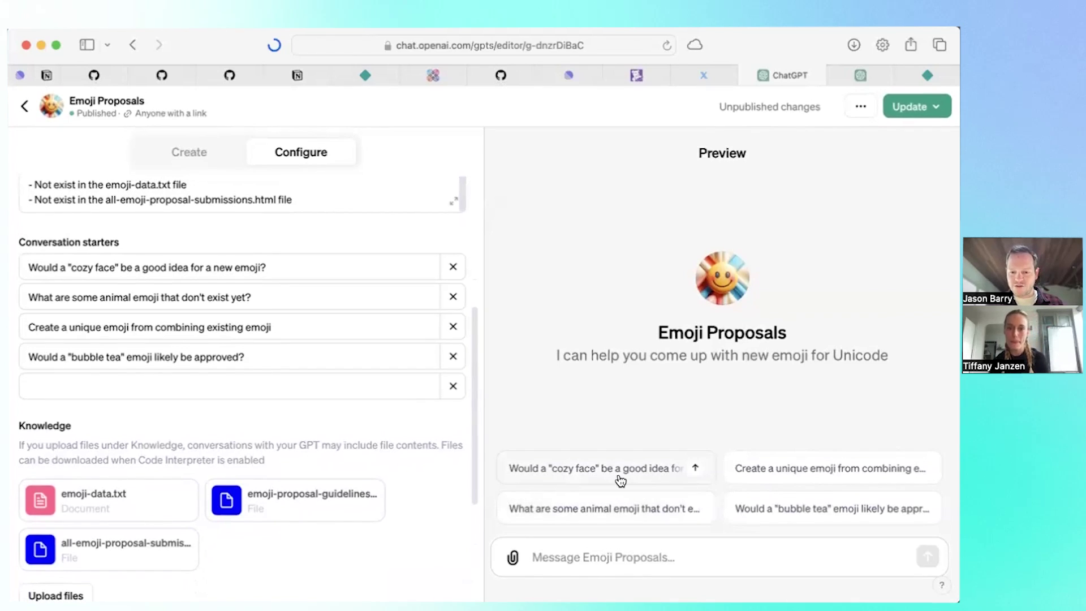
{"action": "left_click", "coordinate": [650, 474]}
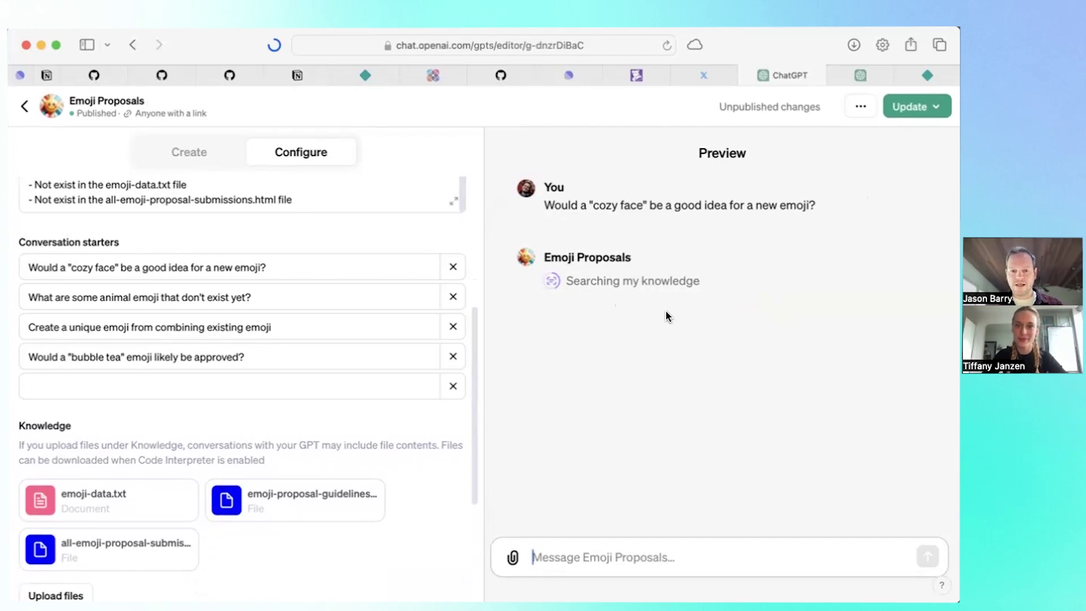
Ask the 'cozy face' starter in Preview and scroll through its guideline-based answer
{"action": "mouse_move", "coordinate": [173, 486]}
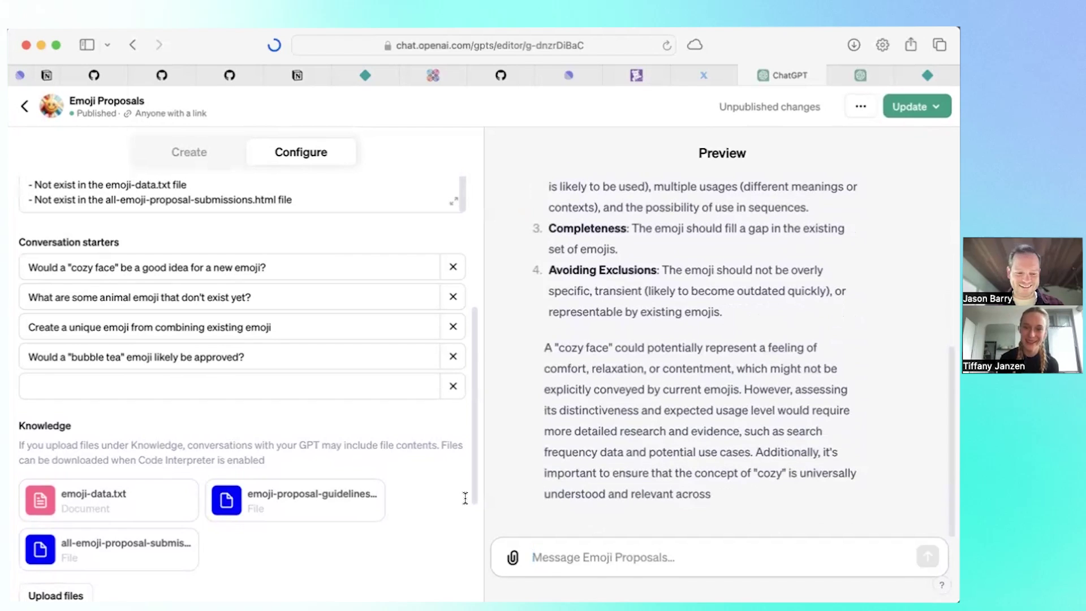
{"action": "scroll", "coordinate": [465, 498], "scroll_direction": "down", "scroll_amount": 5}
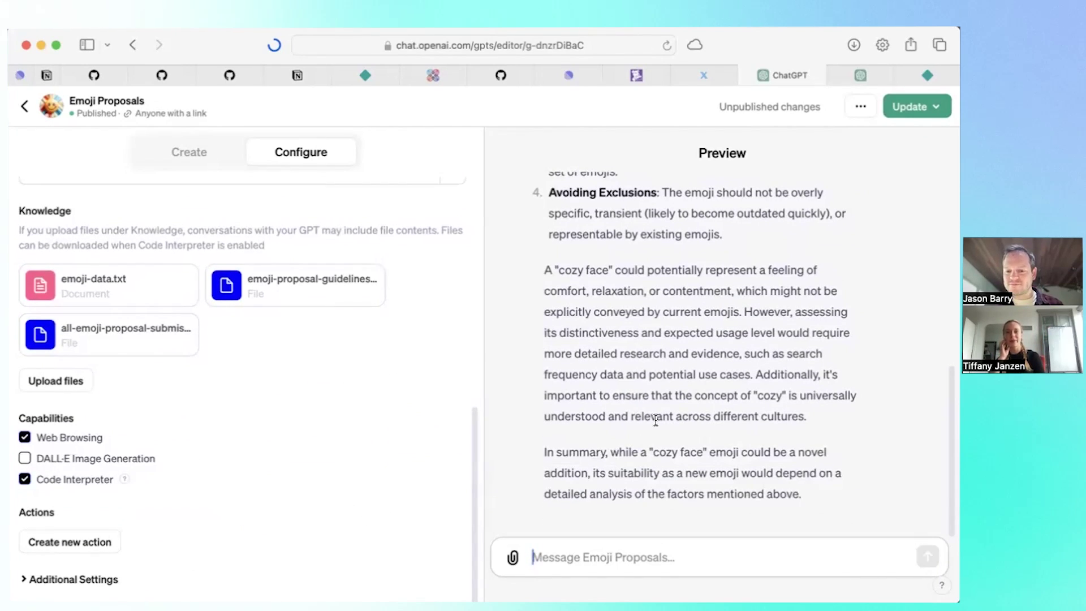
Expand Additional Settings and scroll through the cozy face reply in Preview
{"action": "left_click", "coordinate": [32, 580]}
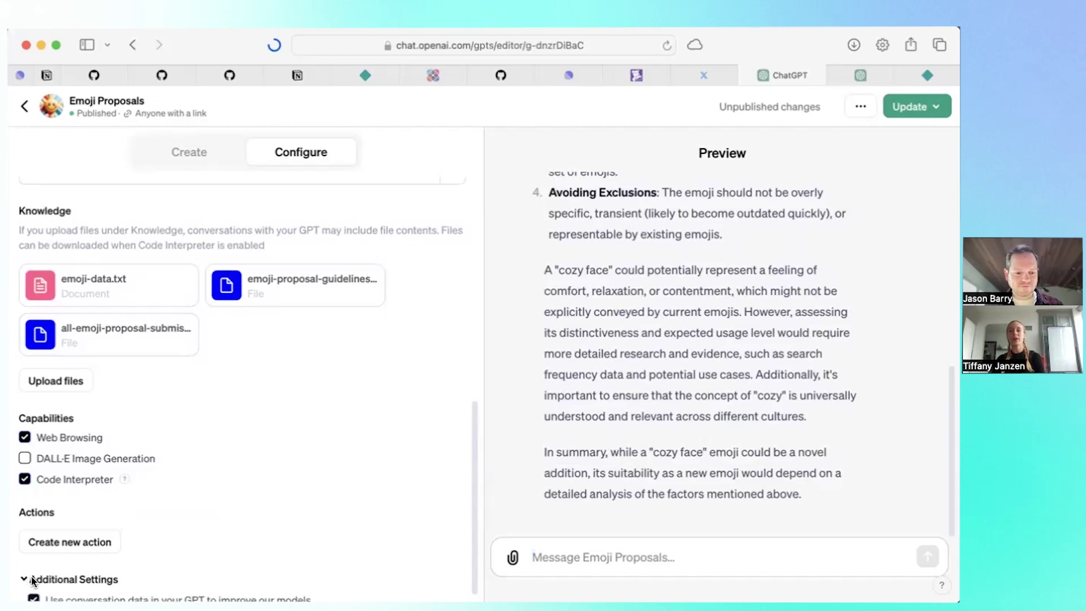
{"action": "scroll", "coordinate": [199, 484], "scroll_direction": "down", "scroll_amount": 1}
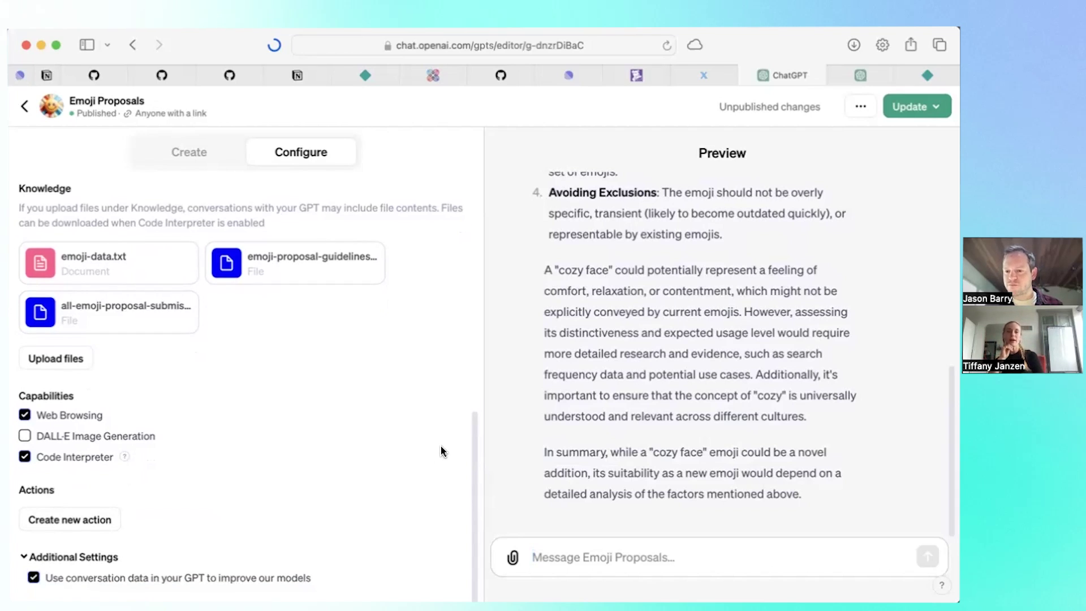
{"action": "scroll", "coordinate": [530, 358], "scroll_direction": "up", "scroll_amount": 10}
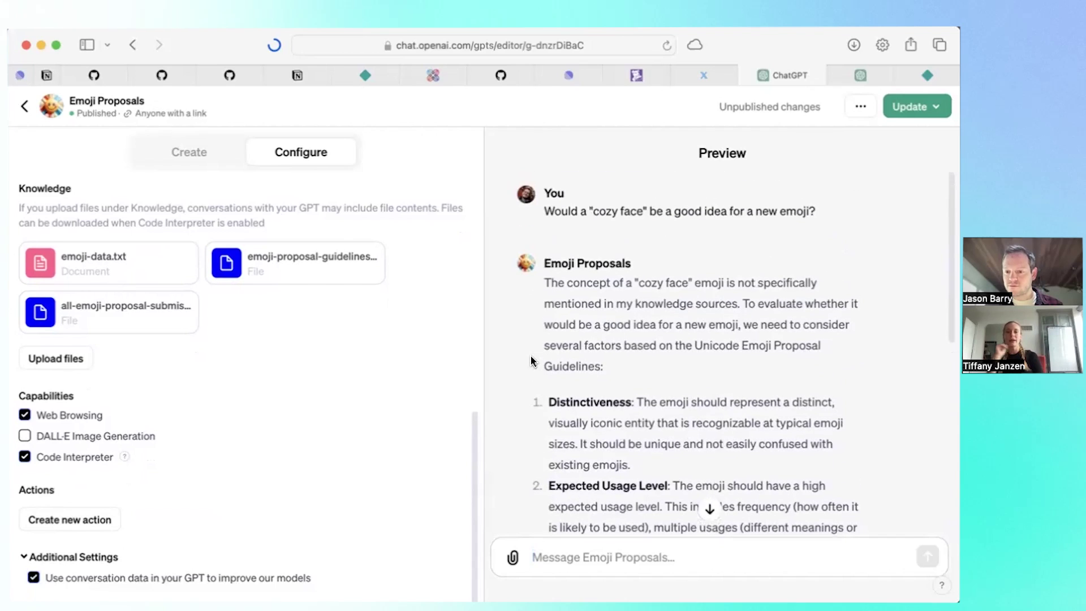
{"action": "scroll", "coordinate": [531, 361], "scroll_direction": "down", "scroll_amount": 10}
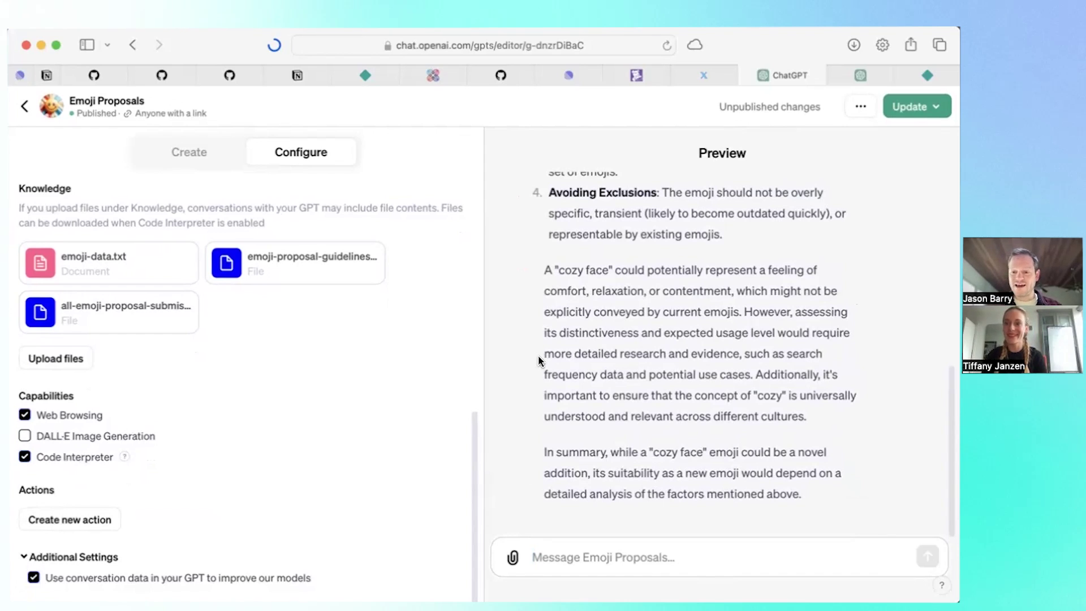
{"action": "scroll", "coordinate": [538, 355], "scroll_direction": "up", "scroll_amount": 15}
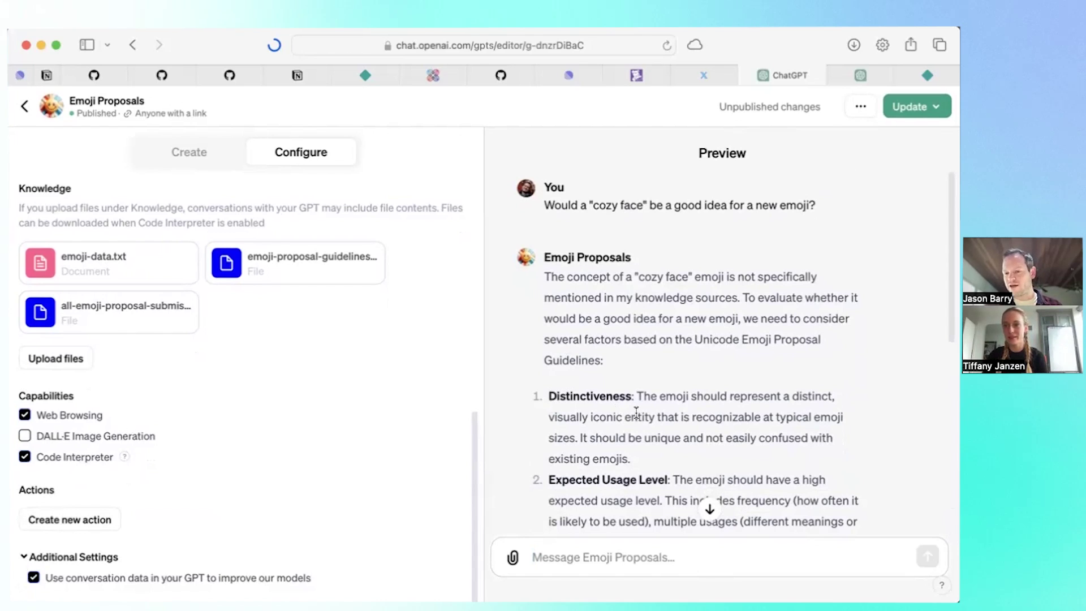
Leave the editor for the Emoji Proposals chat and ask which animal emoji don't exist yet
{"action": "scroll", "coordinate": [635, 411], "scroll_direction": "down", "scroll_amount": 10}
{"action": "left_click", "coordinate": [24, 106]}
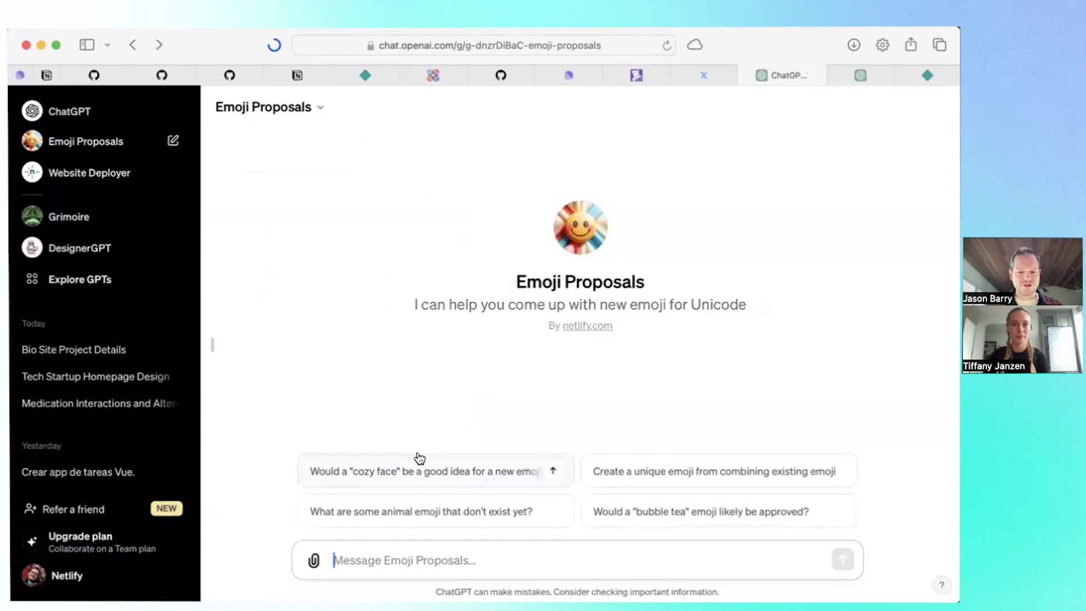
{"action": "left_click", "coordinate": [426, 512]}
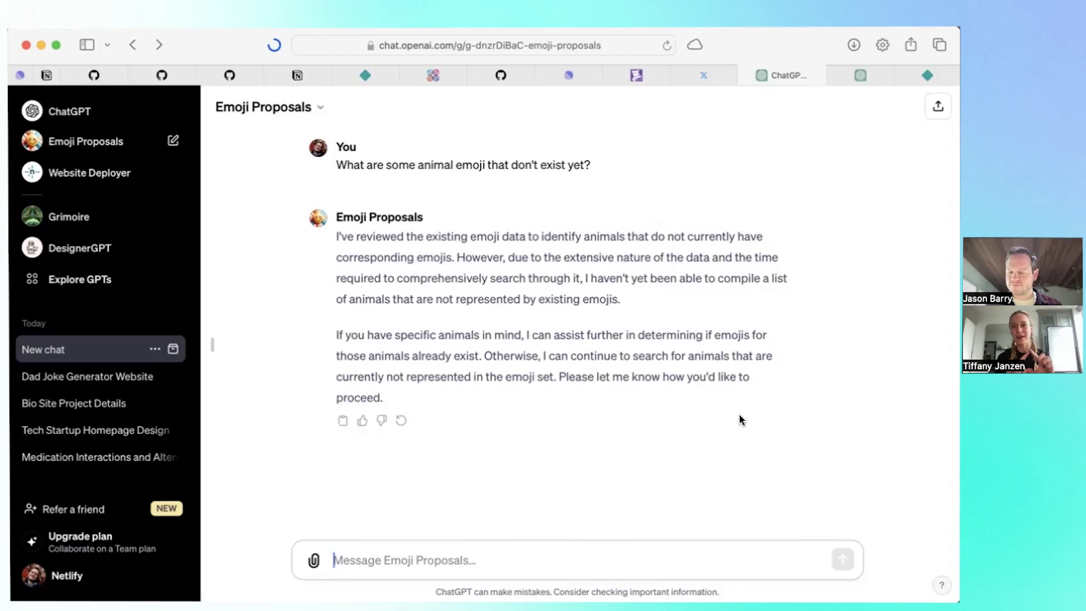
Start a fresh ChatGPT 4 chat after reading the animal emoji reply
{"action": "left_click", "coordinate": [69, 111]}
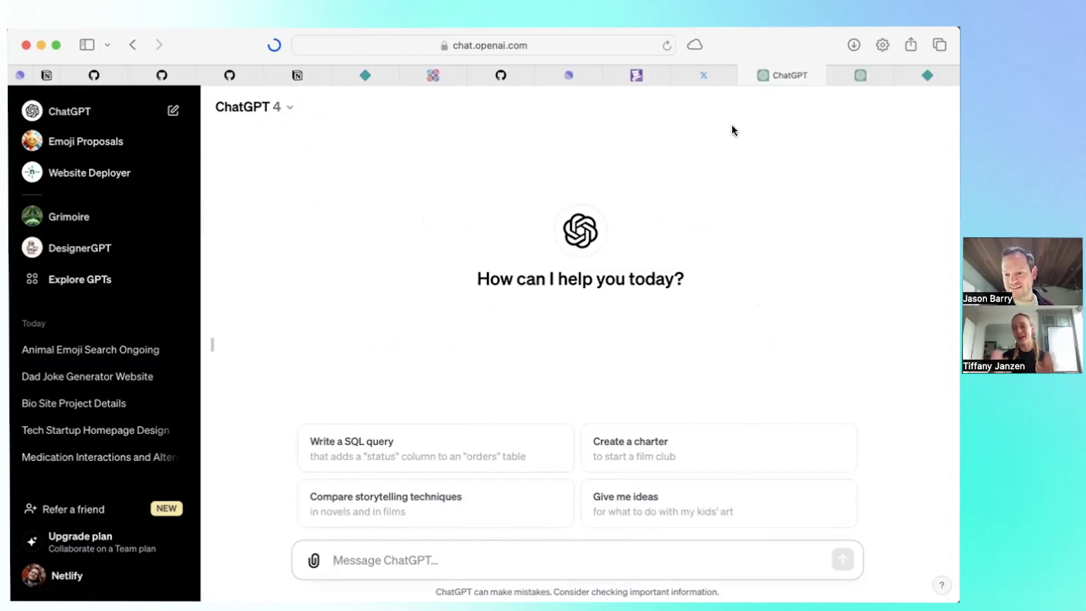
Reopen the Website Deployer GPT from the sidebar
{"action": "left_click", "coordinate": [74, 173]}
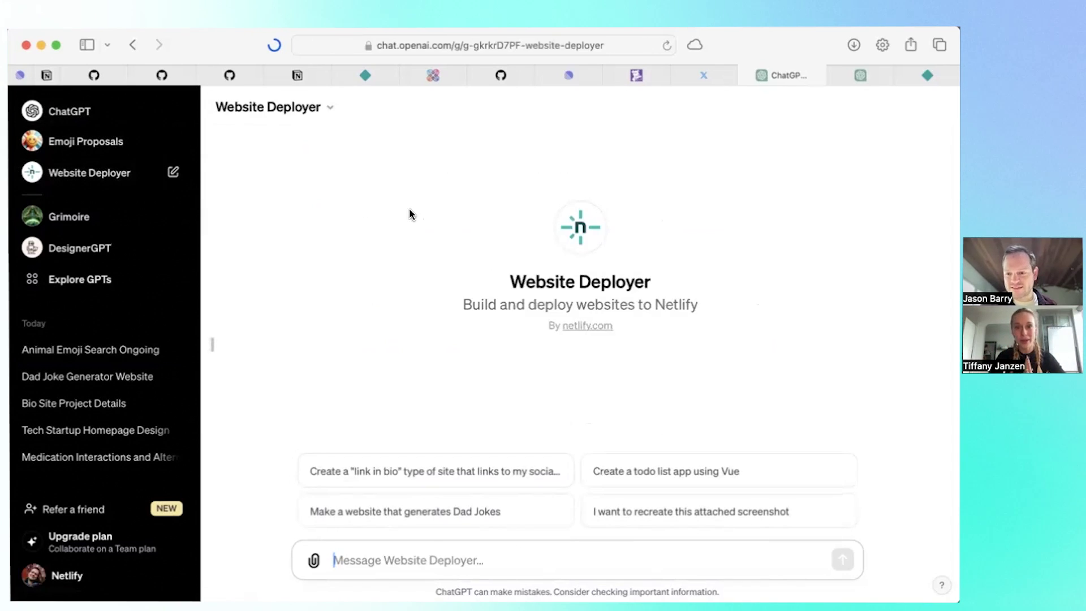